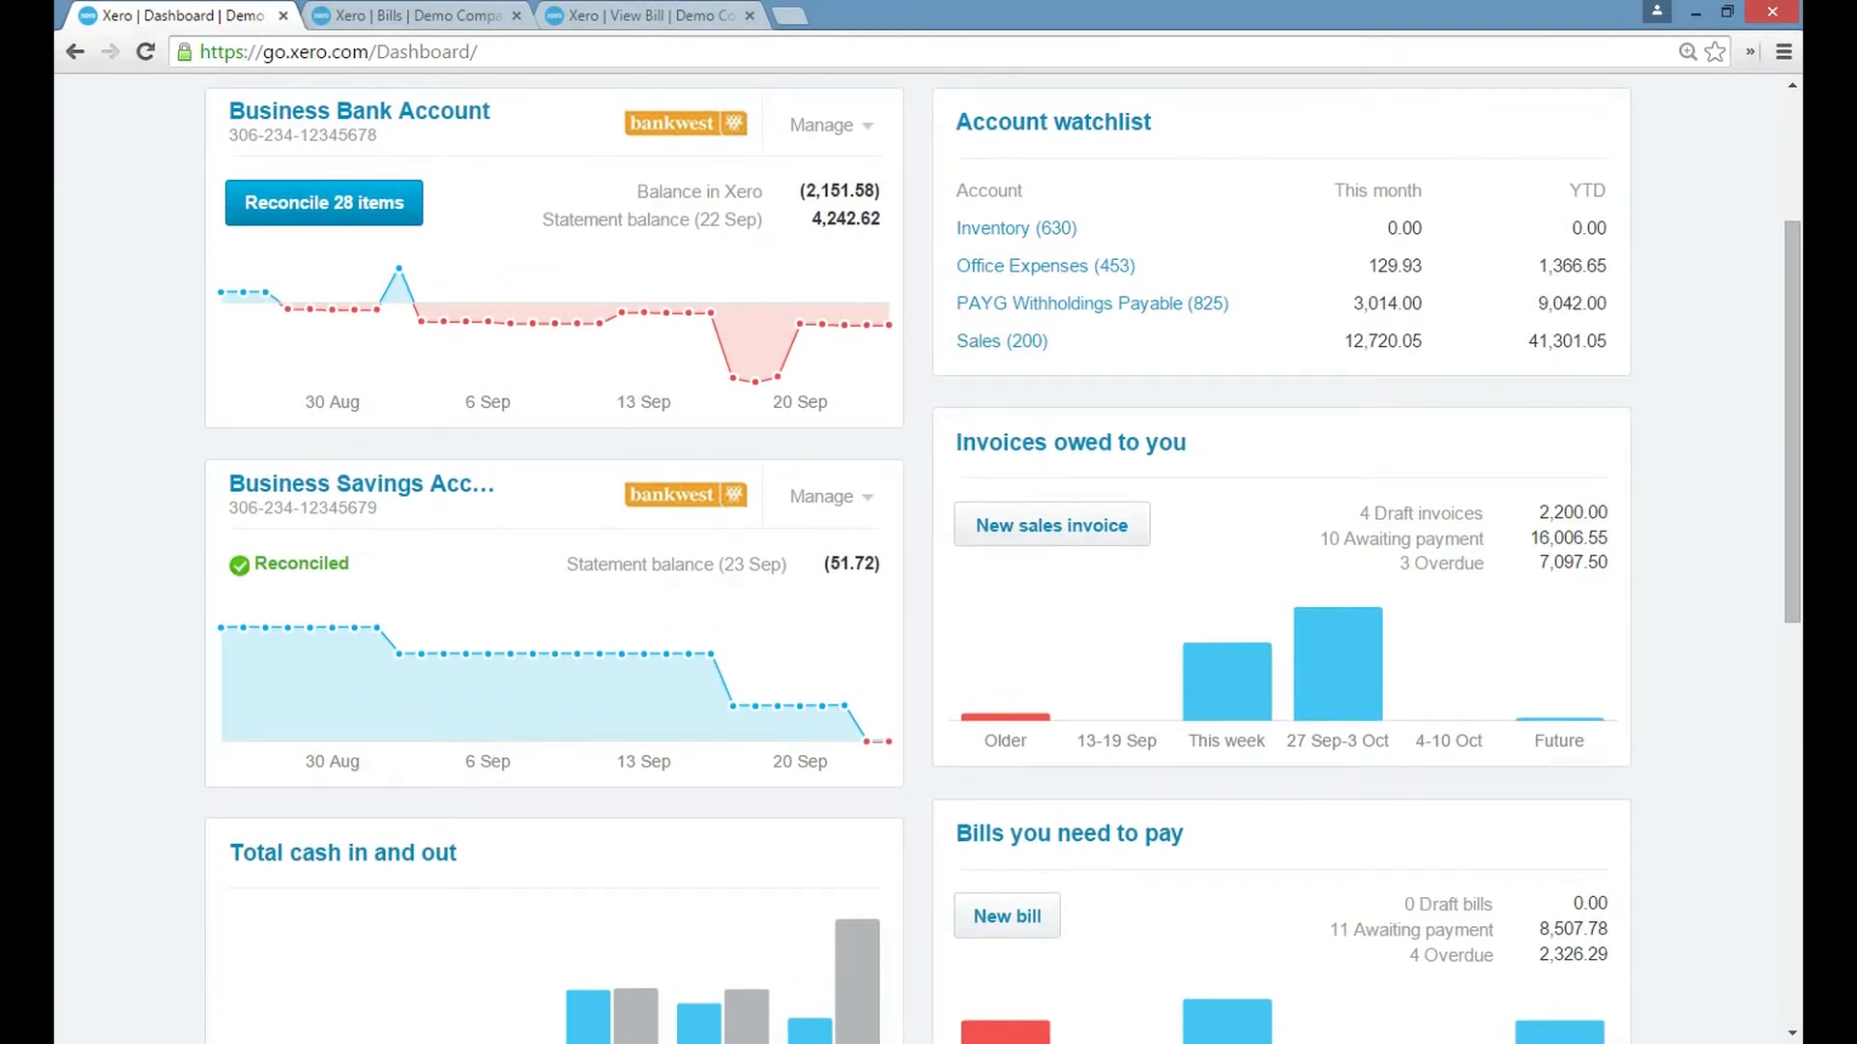
# Review the dashboard's summary of bills to pay and open its bills overview.
pyautogui.scroll(-5, 928, 560)
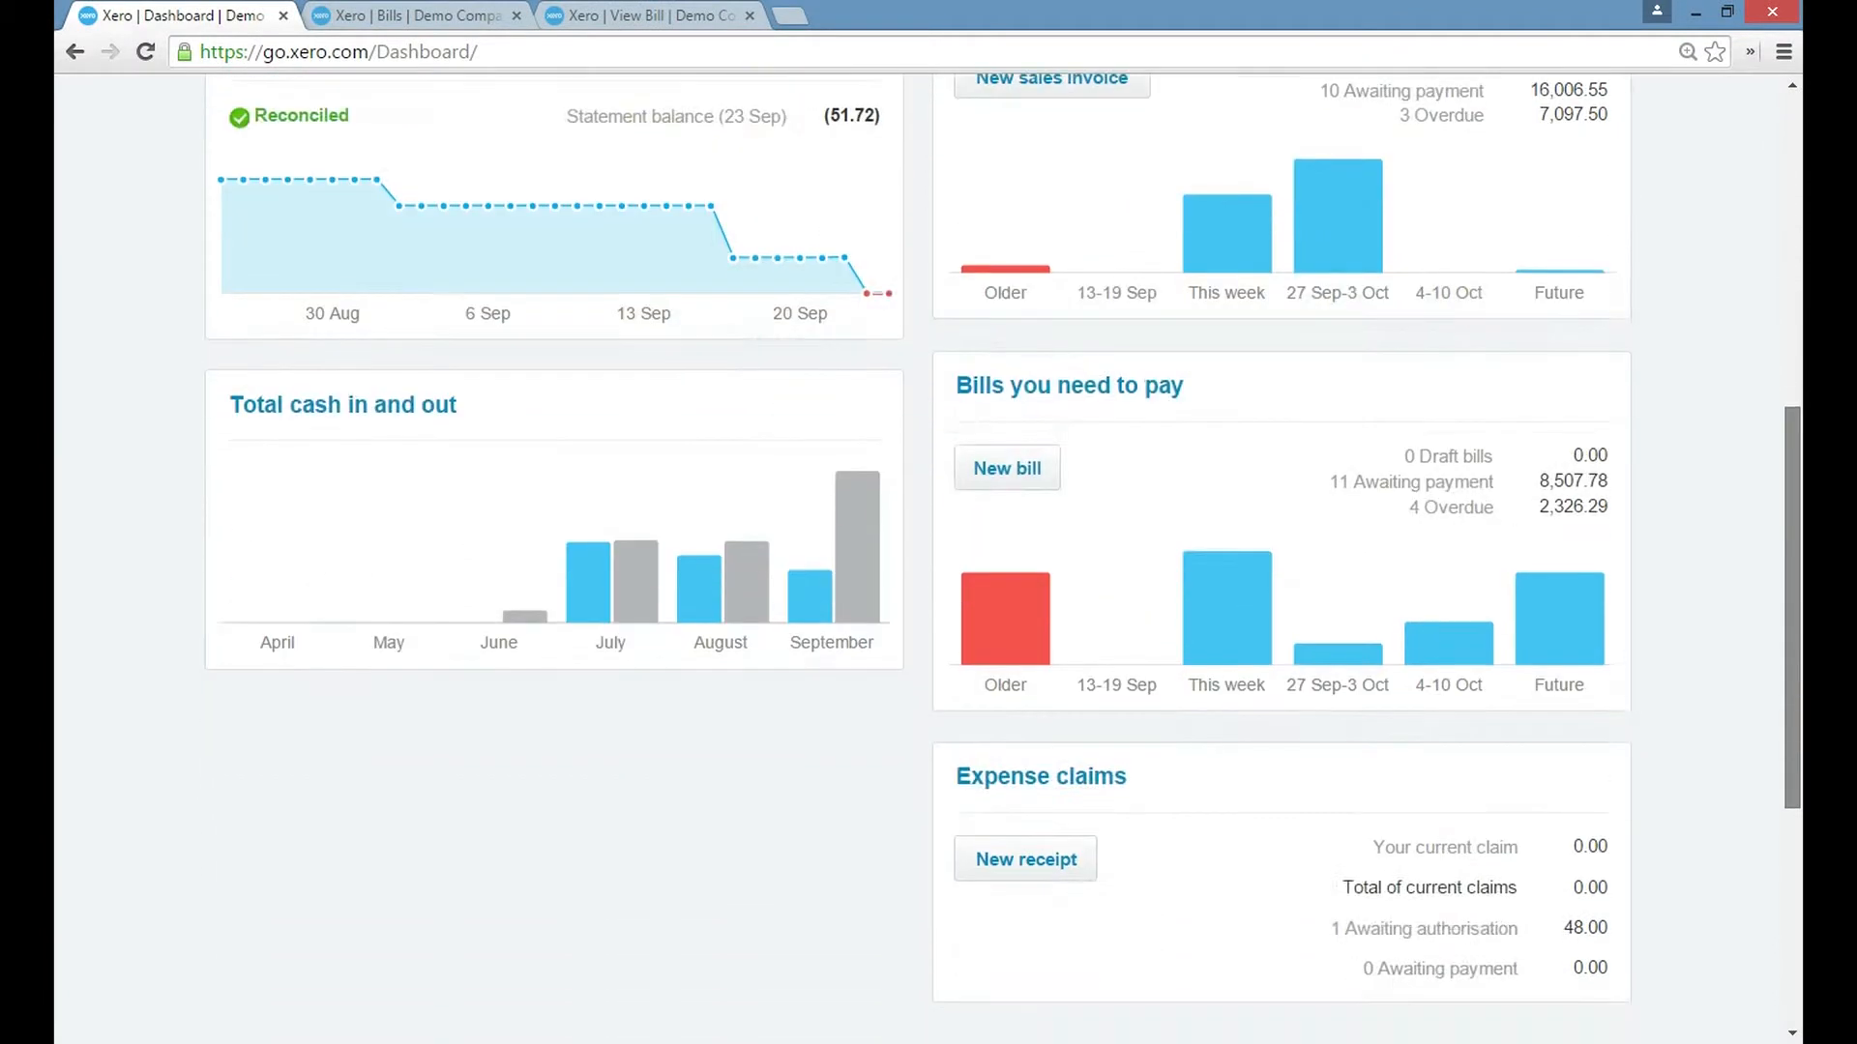
pyautogui.scroll(-3, 928, 561)
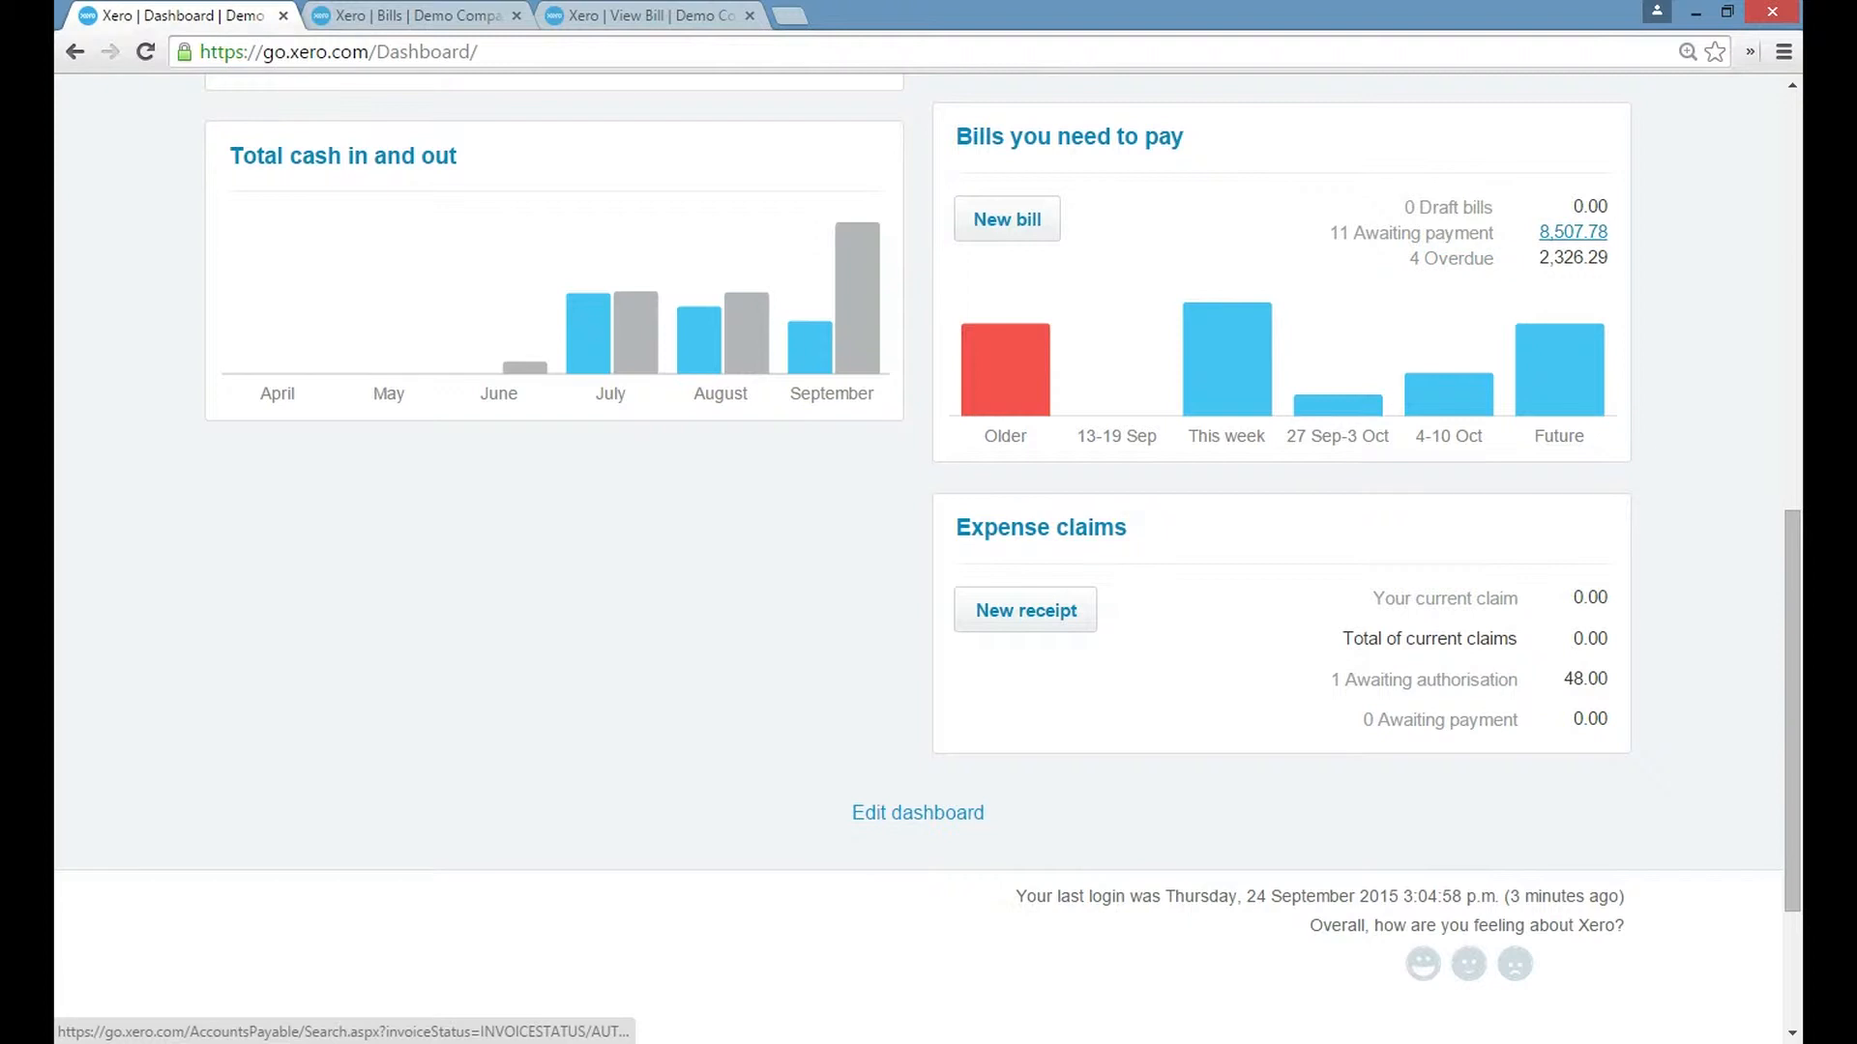
pyautogui.moveTo(1449, 392)
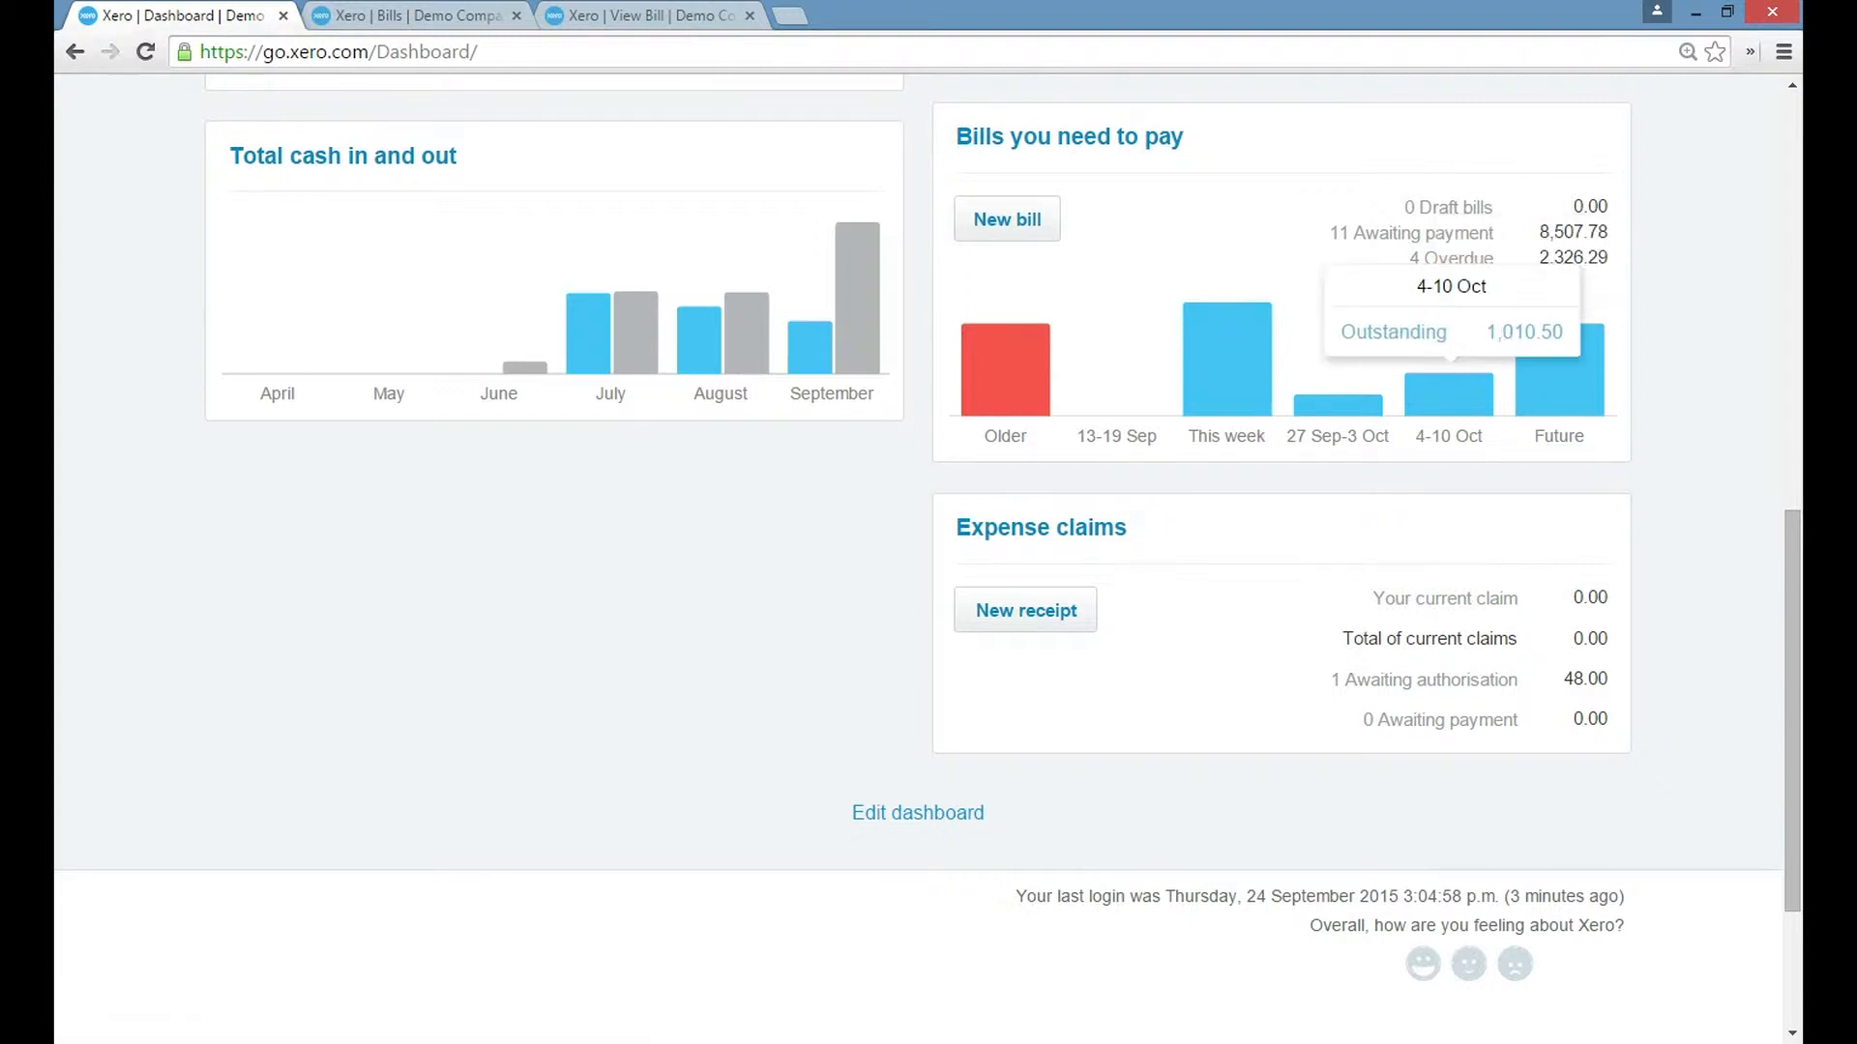
pyautogui.moveTo(1227, 358)
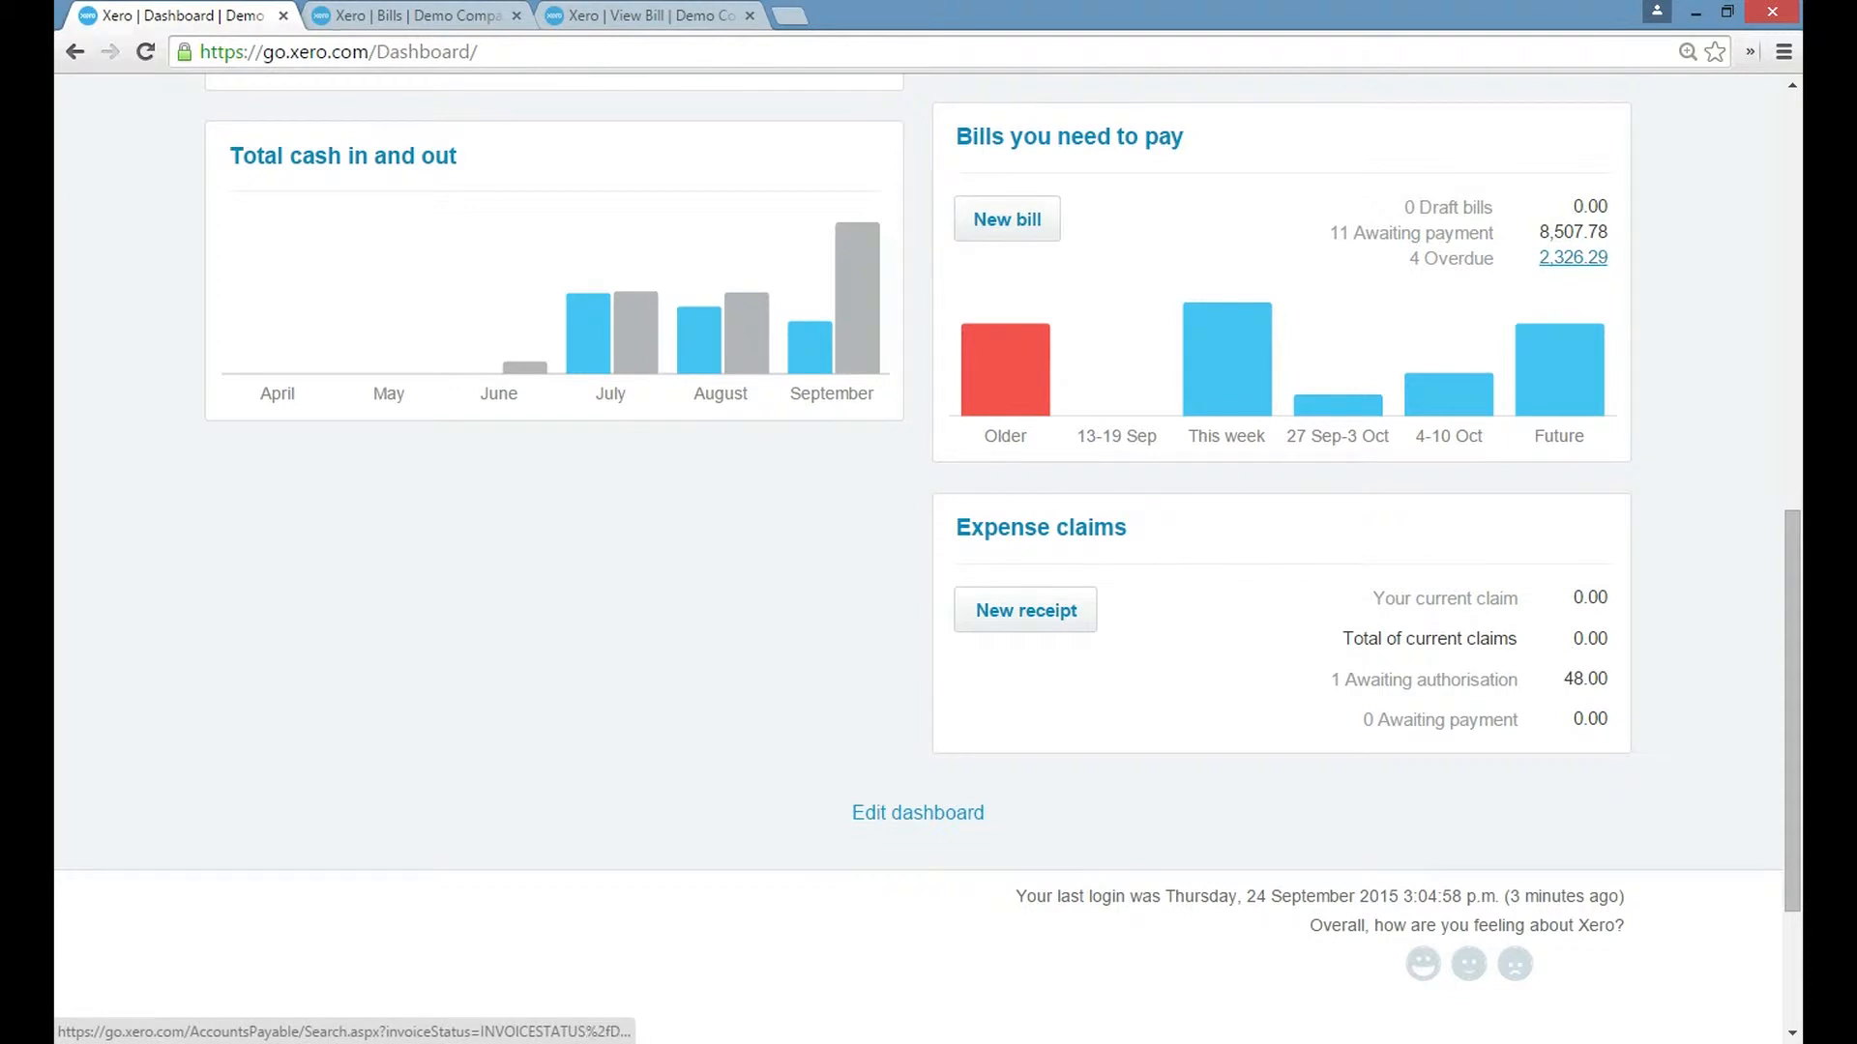
pyautogui.click(1069, 136)
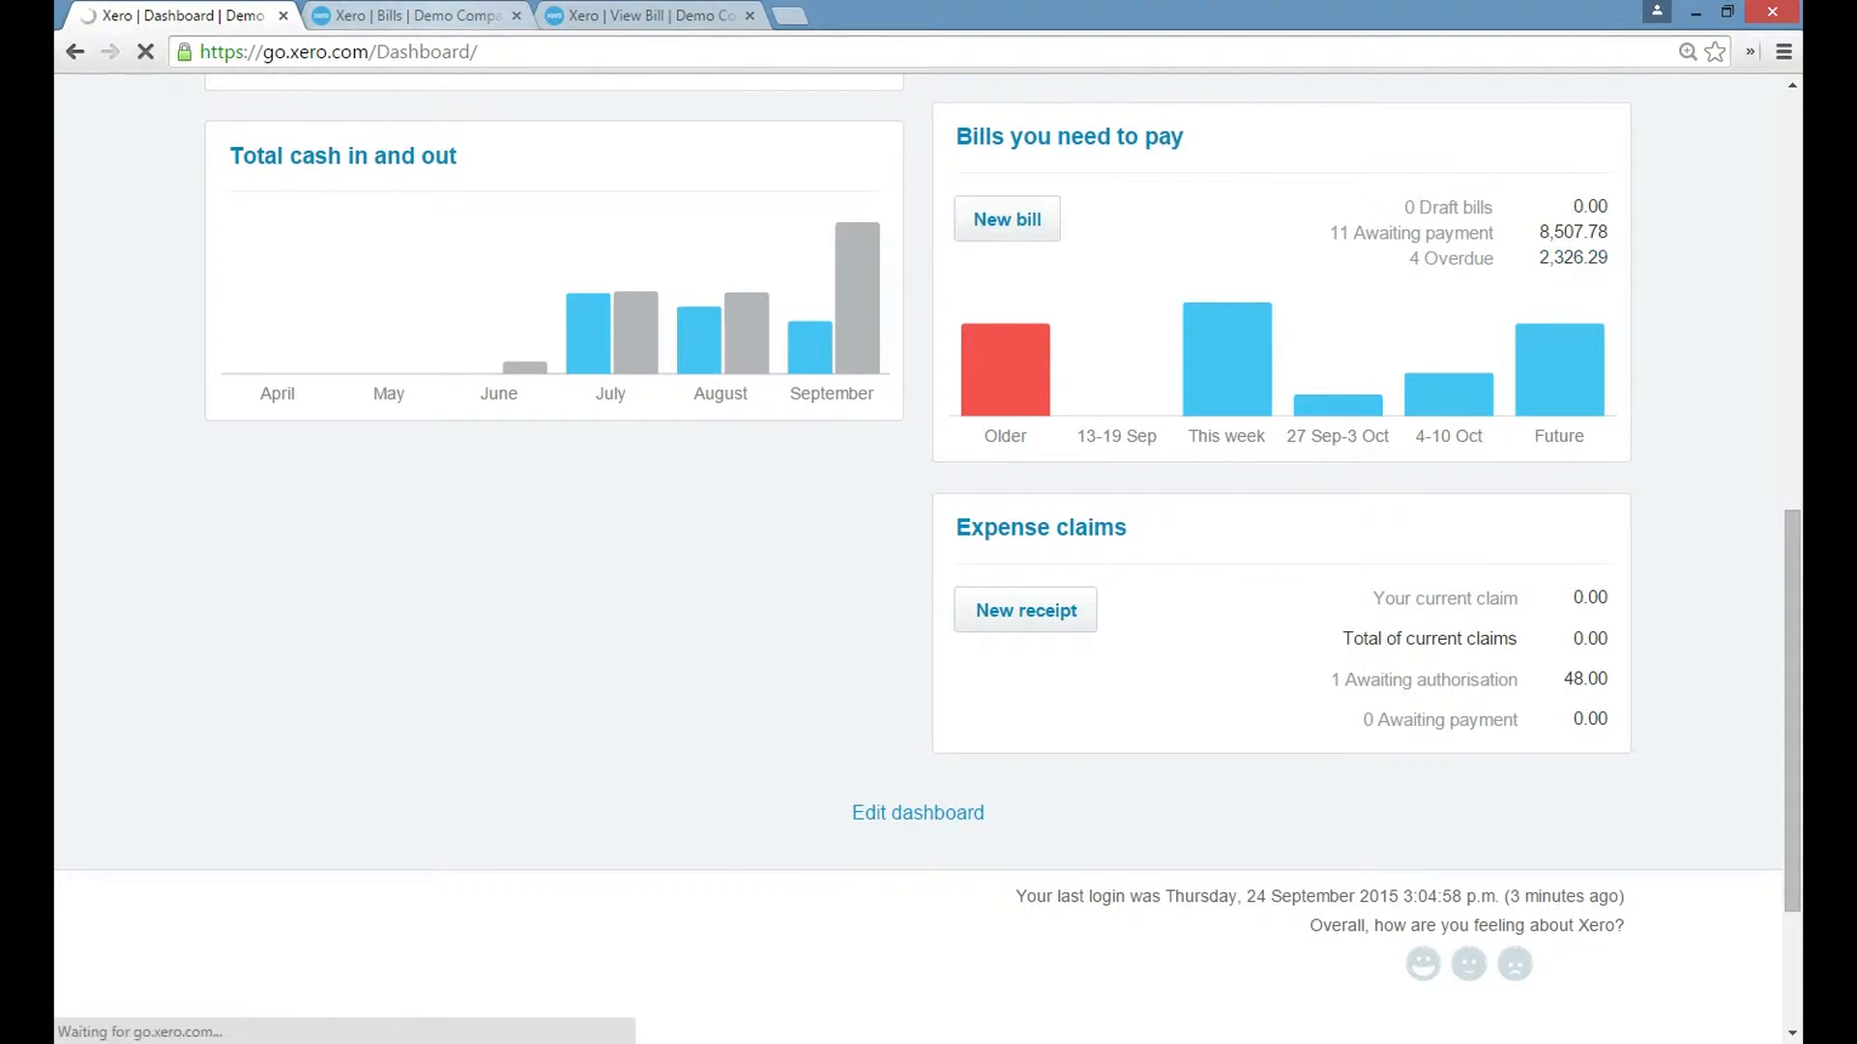
# Display the already opened bills list and look through the bills awaiting payment.
pyautogui.hotkey('ctrl', 'Tab')
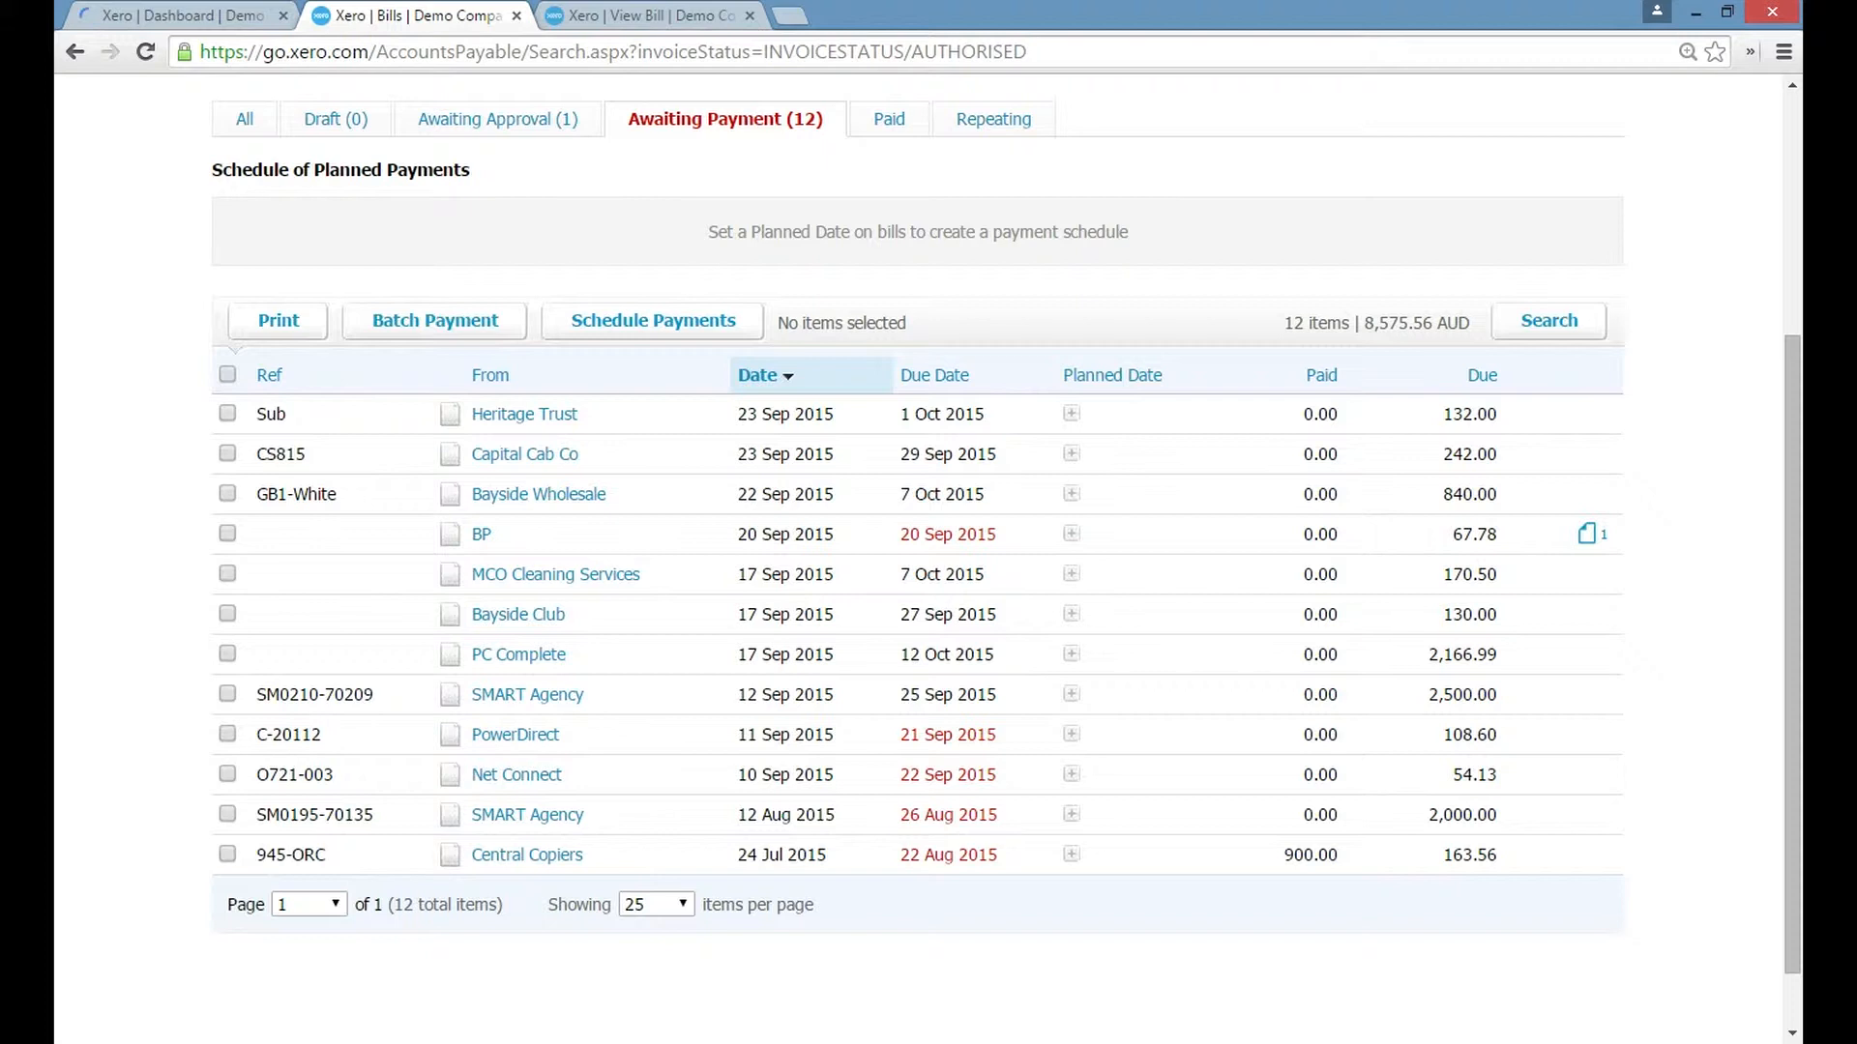
pyautogui.scroll(1, 919, 580)
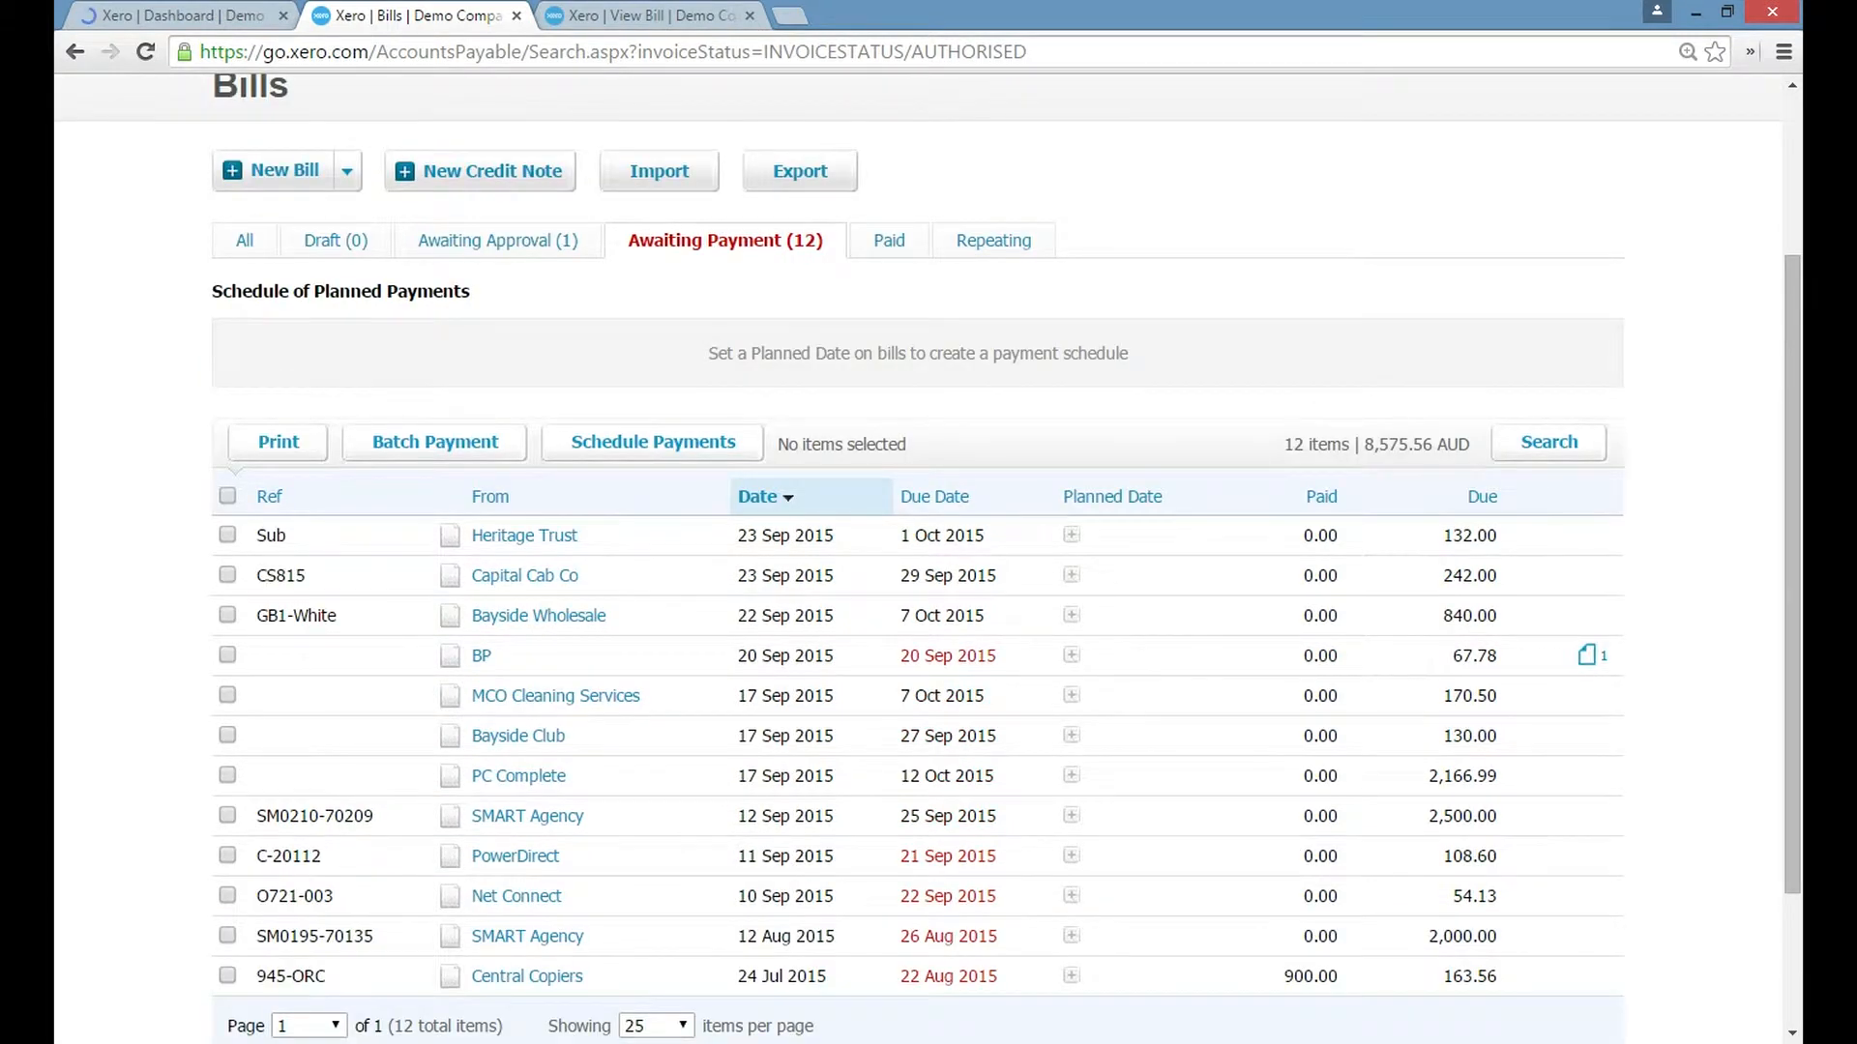
pyautogui.scroll(1, 919, 580)
pyautogui.scroll(-1, 919, 581)
pyautogui.scroll(-1, 918, 534)
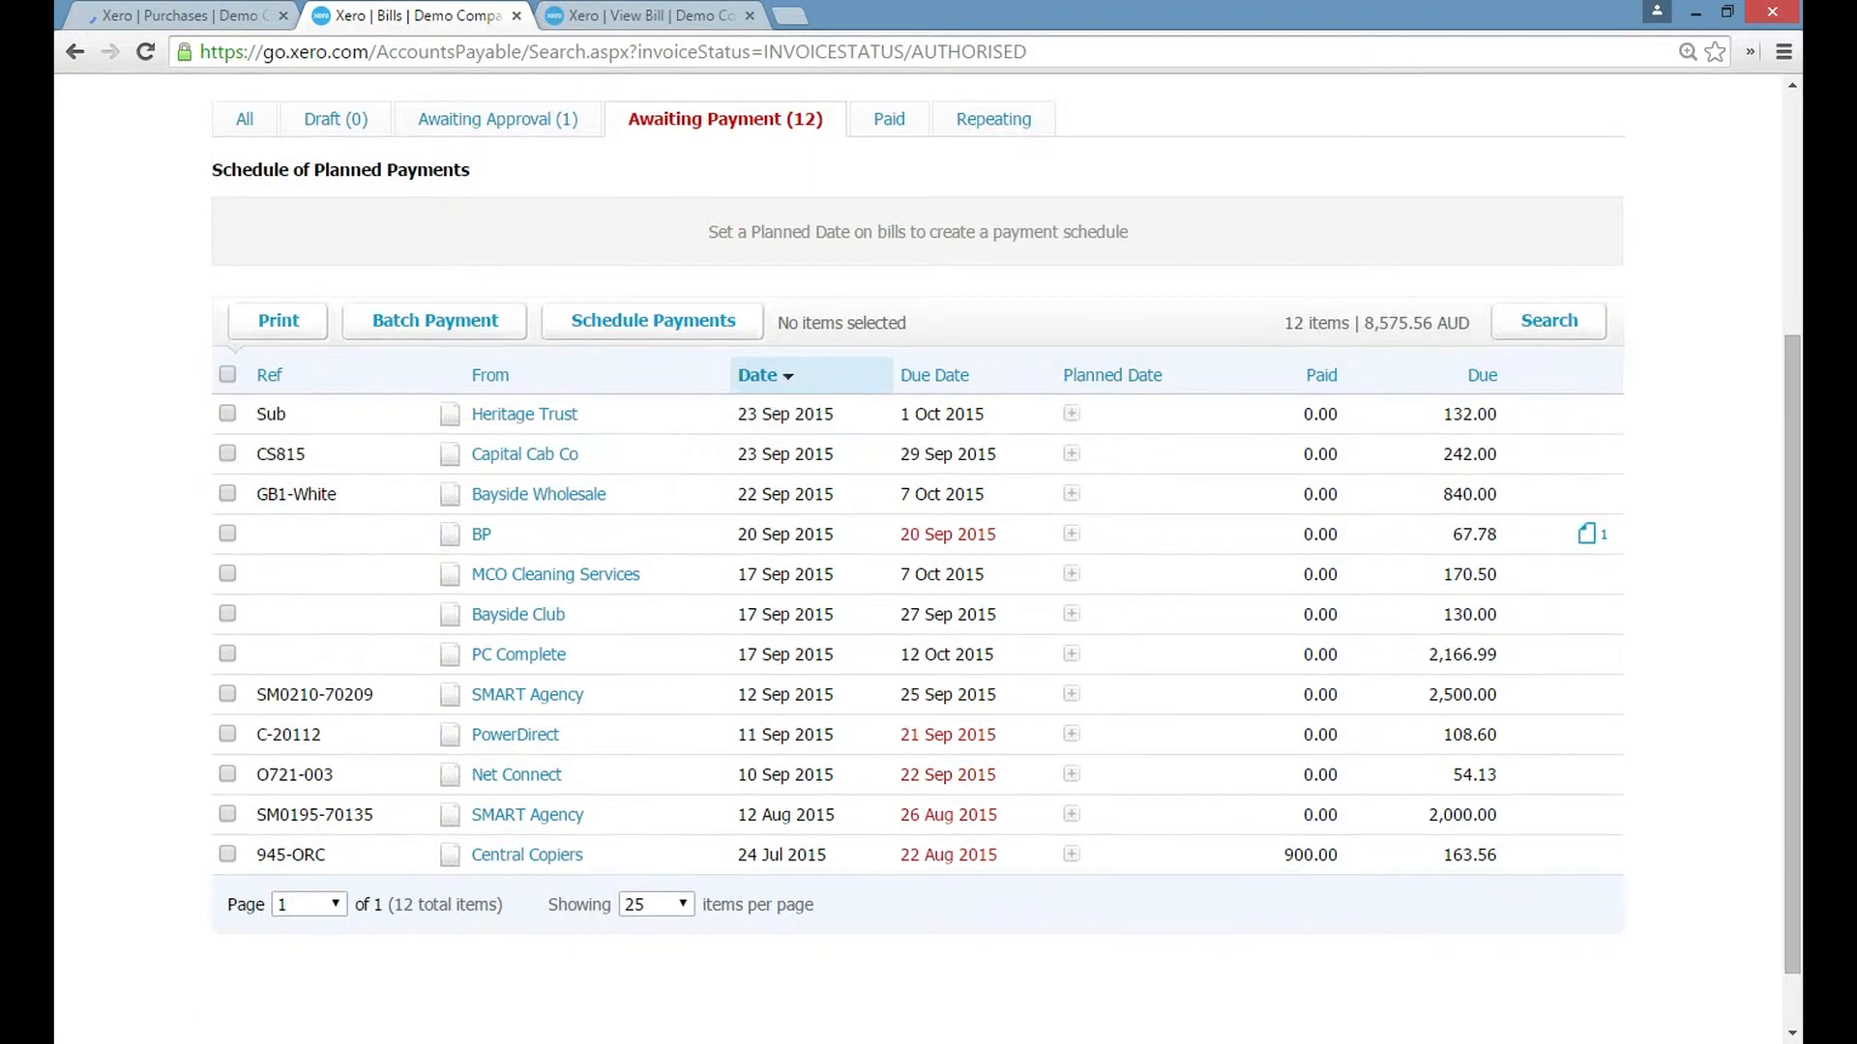
# Select the BP bill in the list and examine its details together with the attached receipt Fuel 20.09.15.jpeg.
pyautogui.click(227, 533)
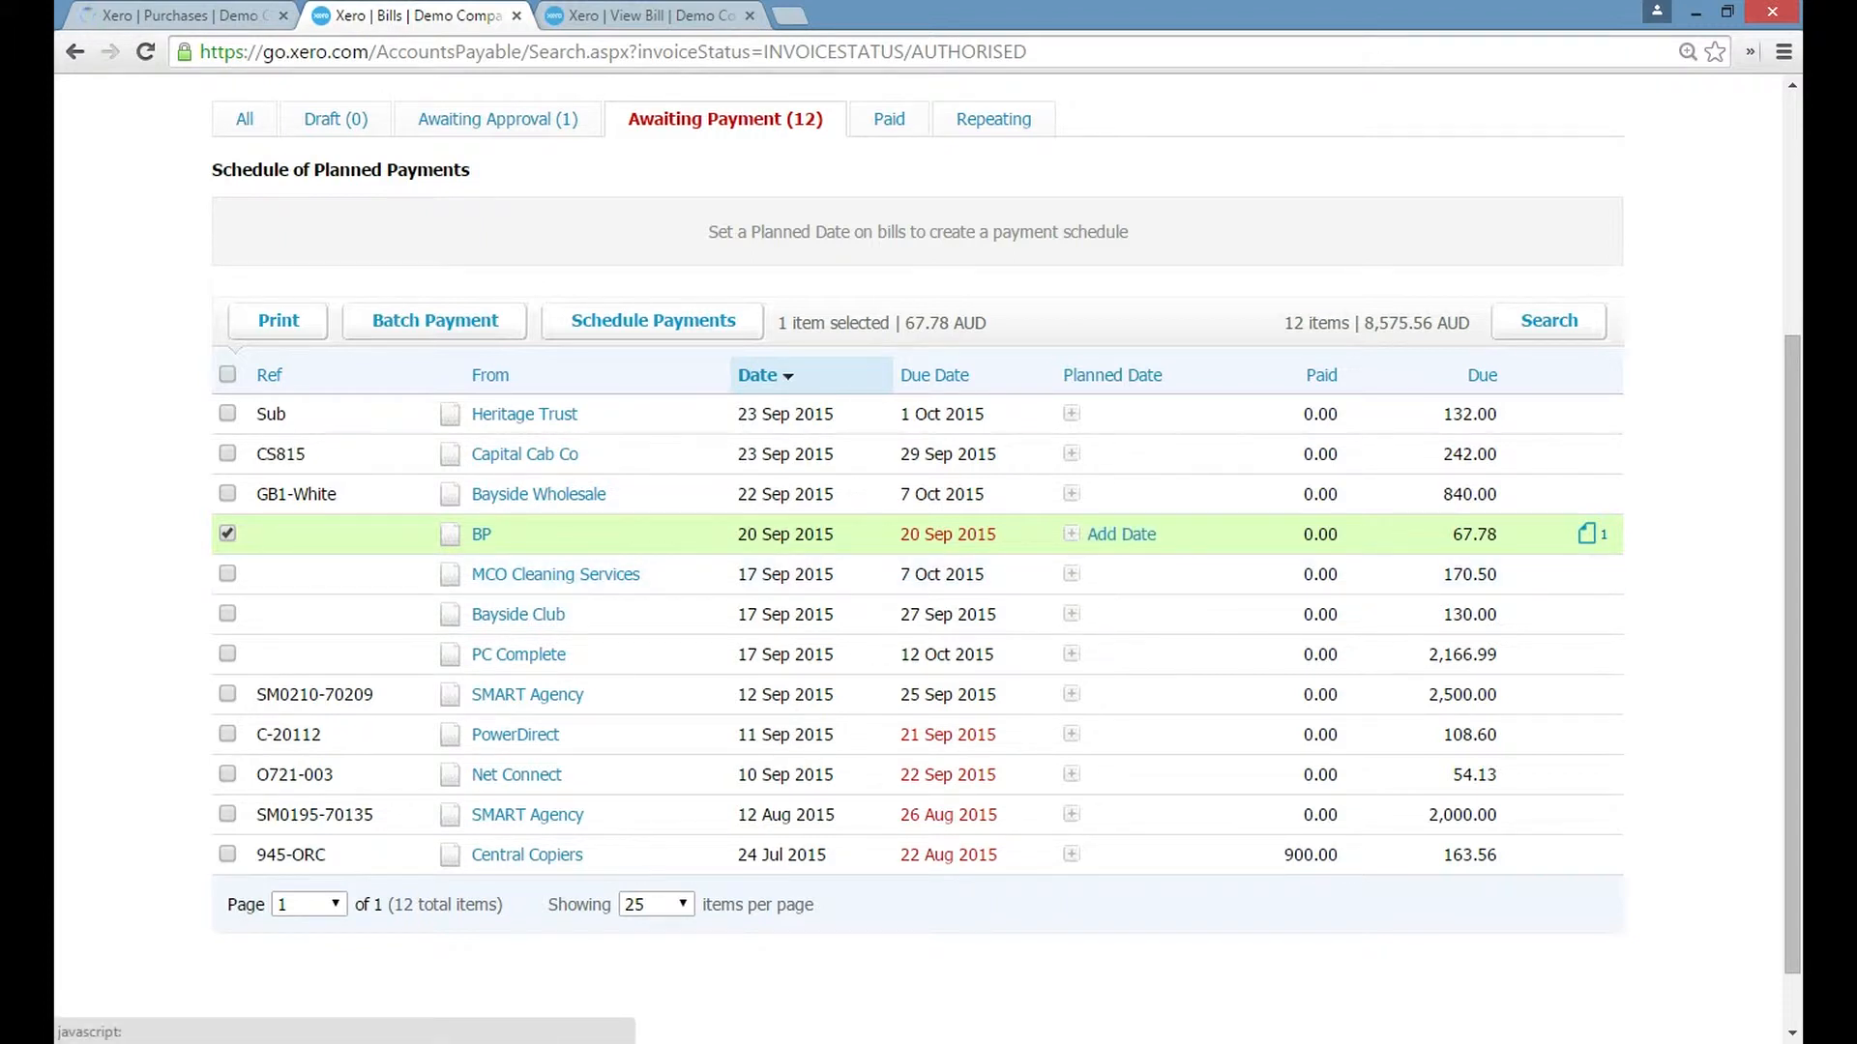
pyautogui.click(650, 17)
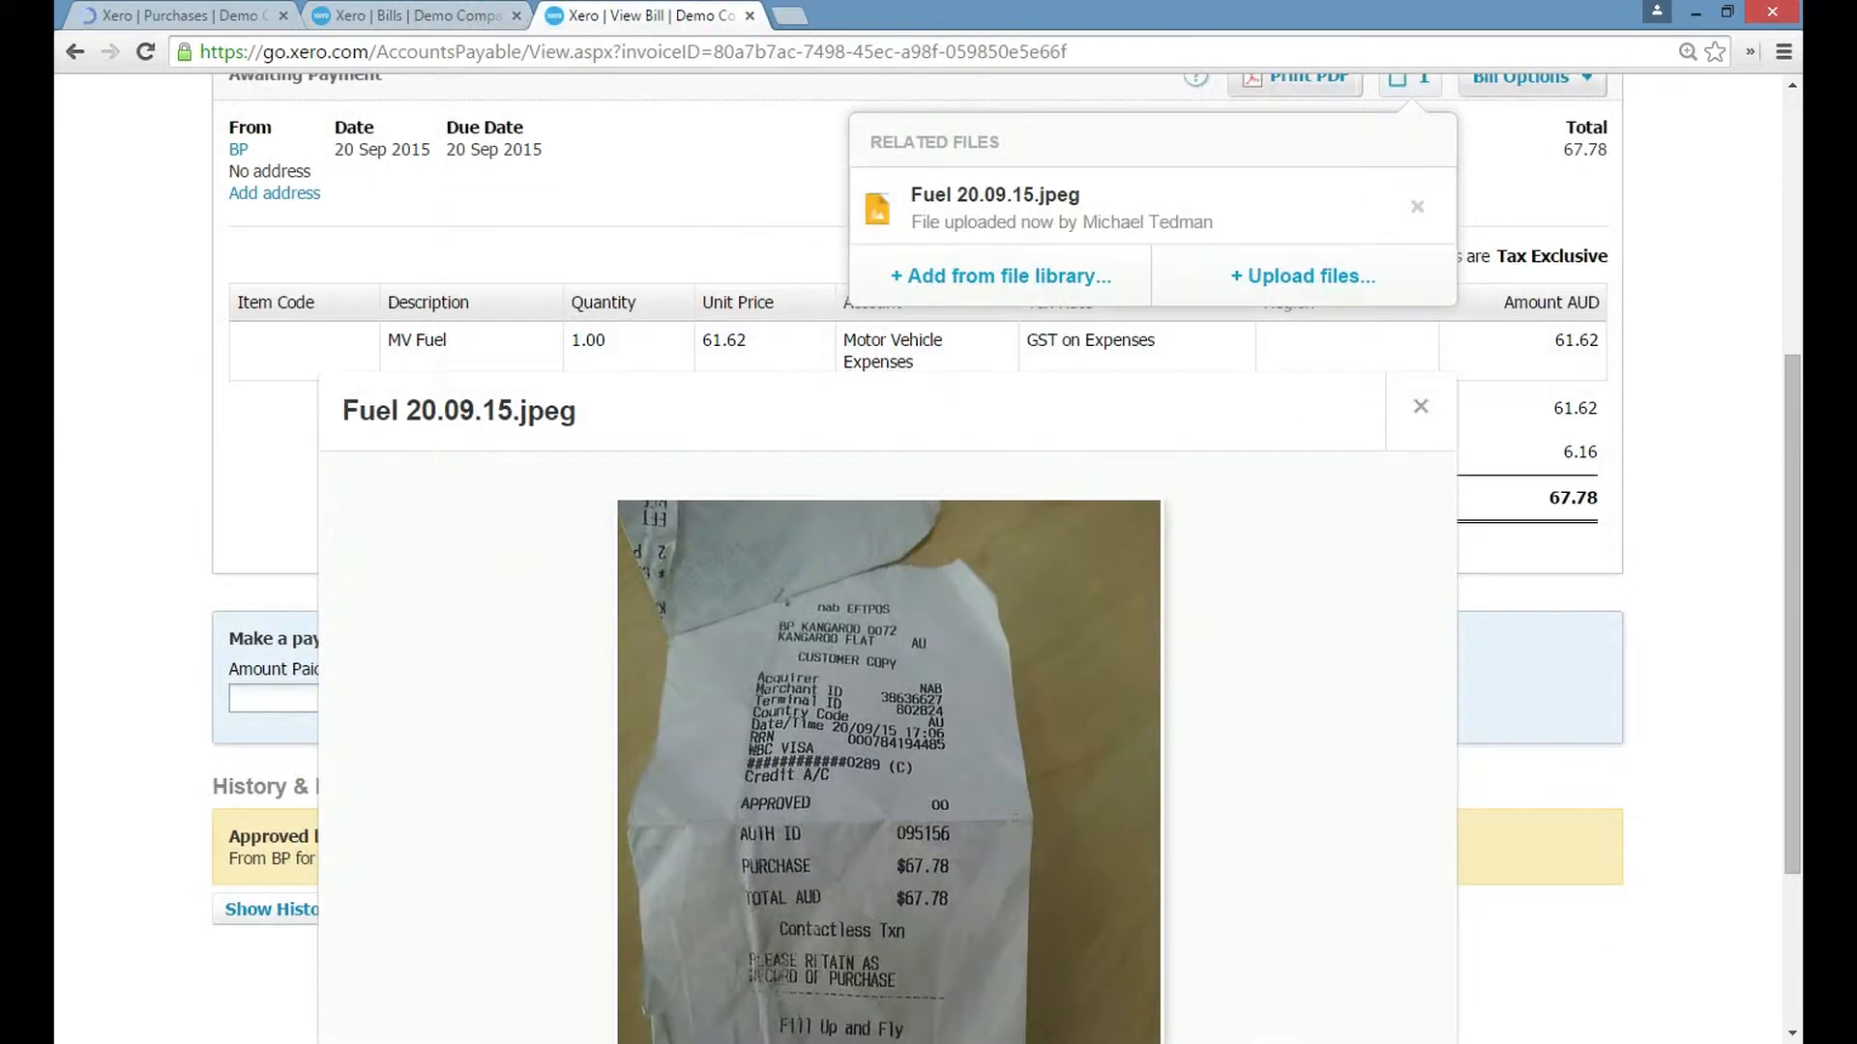
pyautogui.moveTo(1792, 561); pyautogui.dragTo(1792, 466)
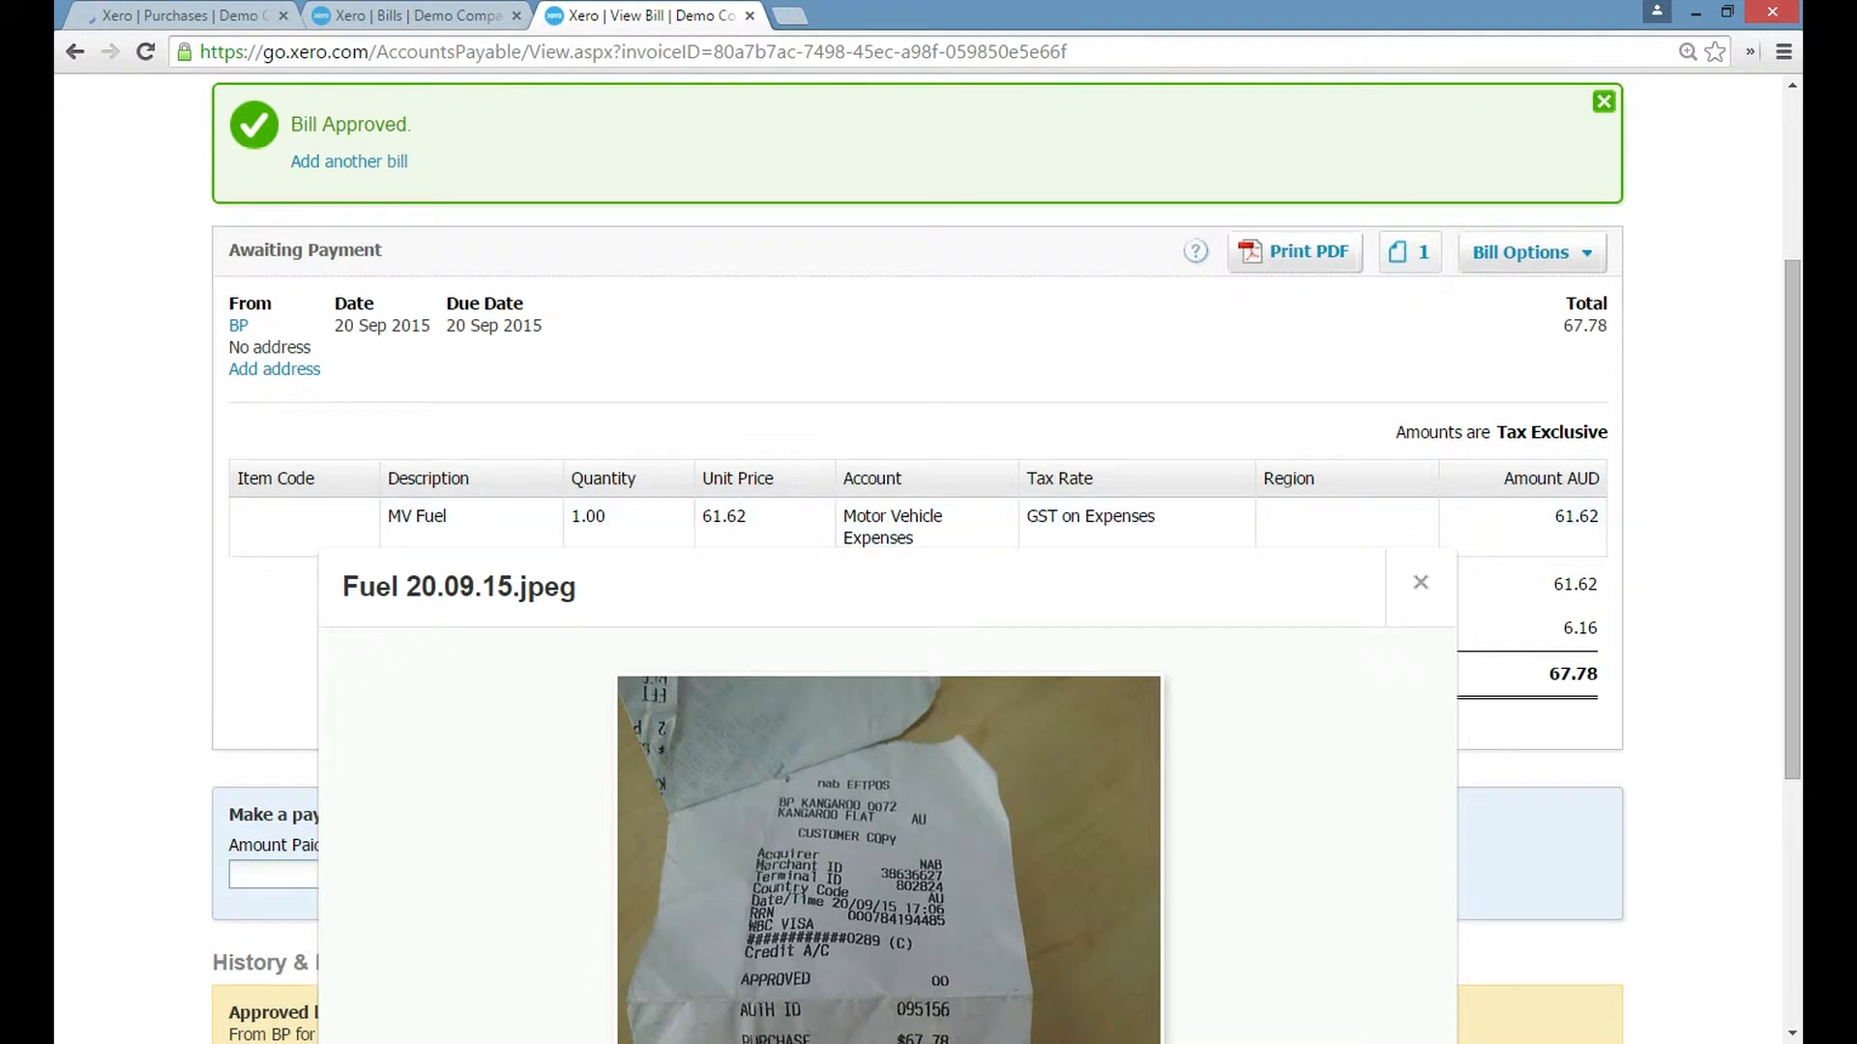
pyautogui.moveTo(1792, 466); pyautogui.dragTo(1791, 585)
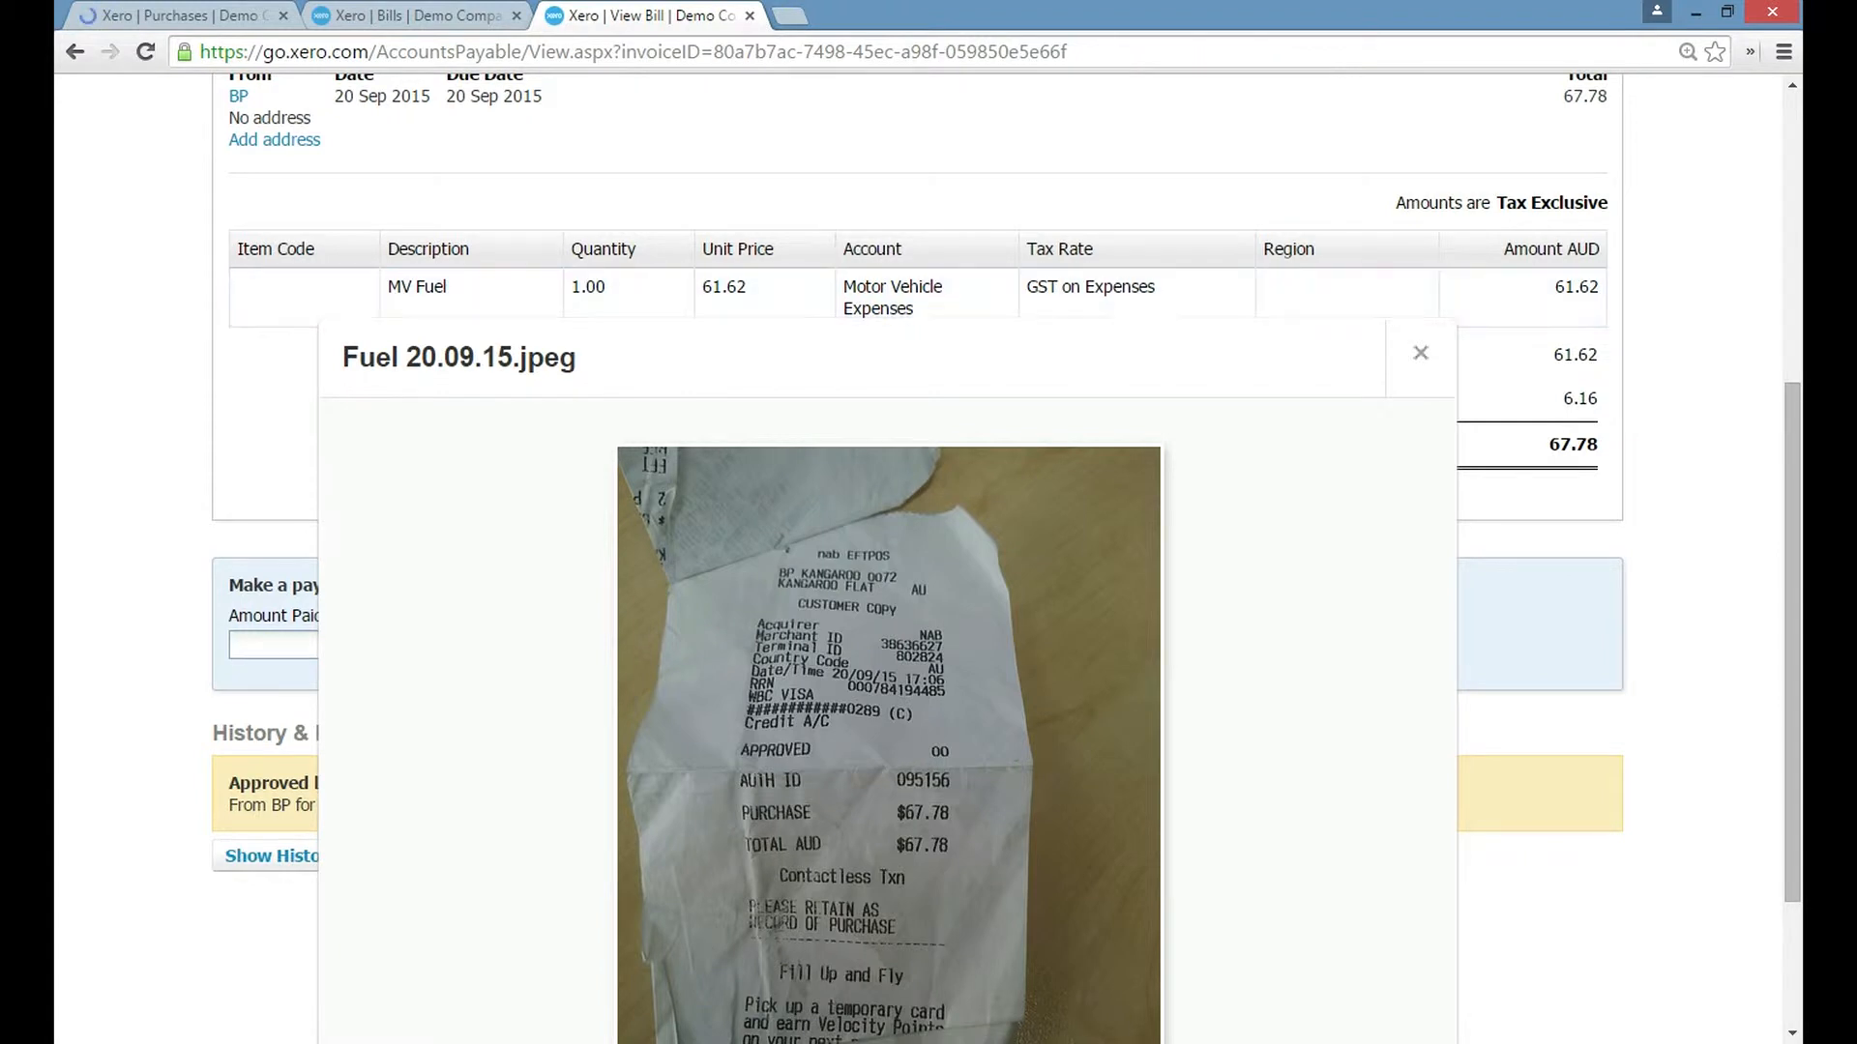
# Return to the bills list and set the planned date of both SMART Agency bills to 25 Sep 2015.
pyautogui.click(415, 15)
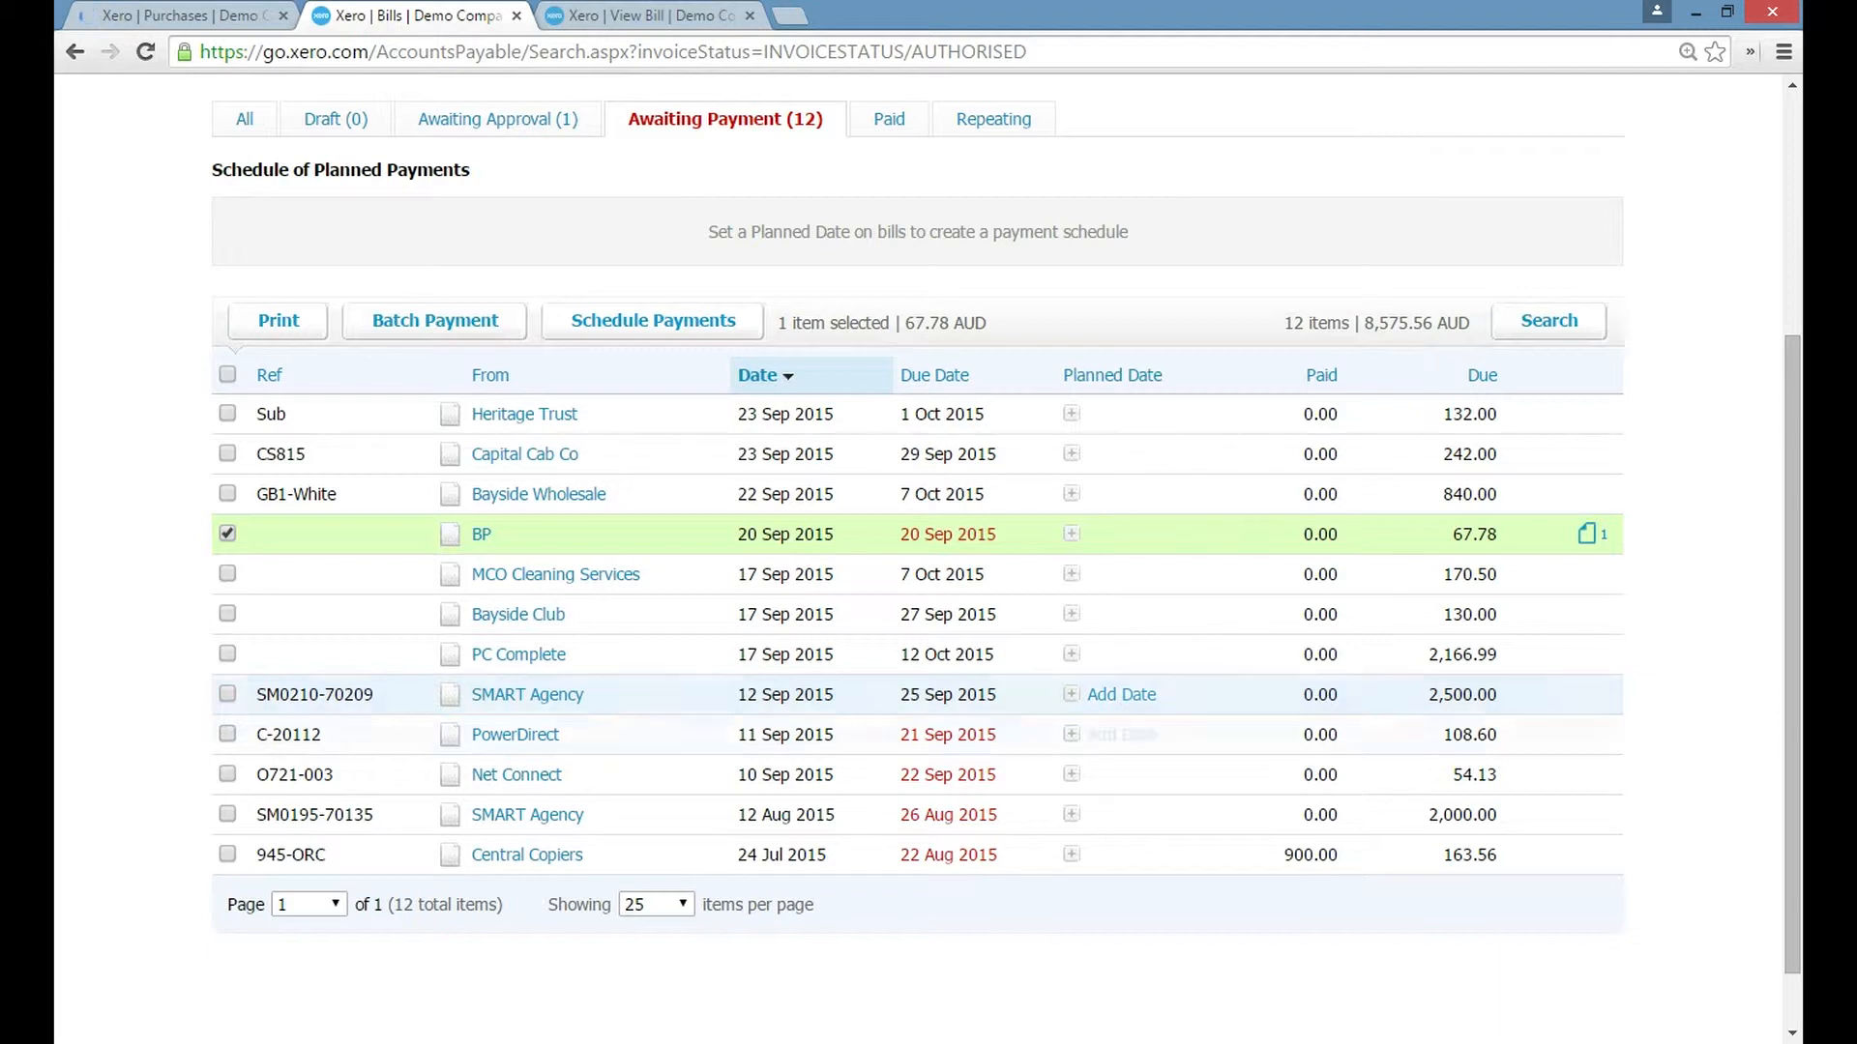
pyautogui.click(1112, 694)
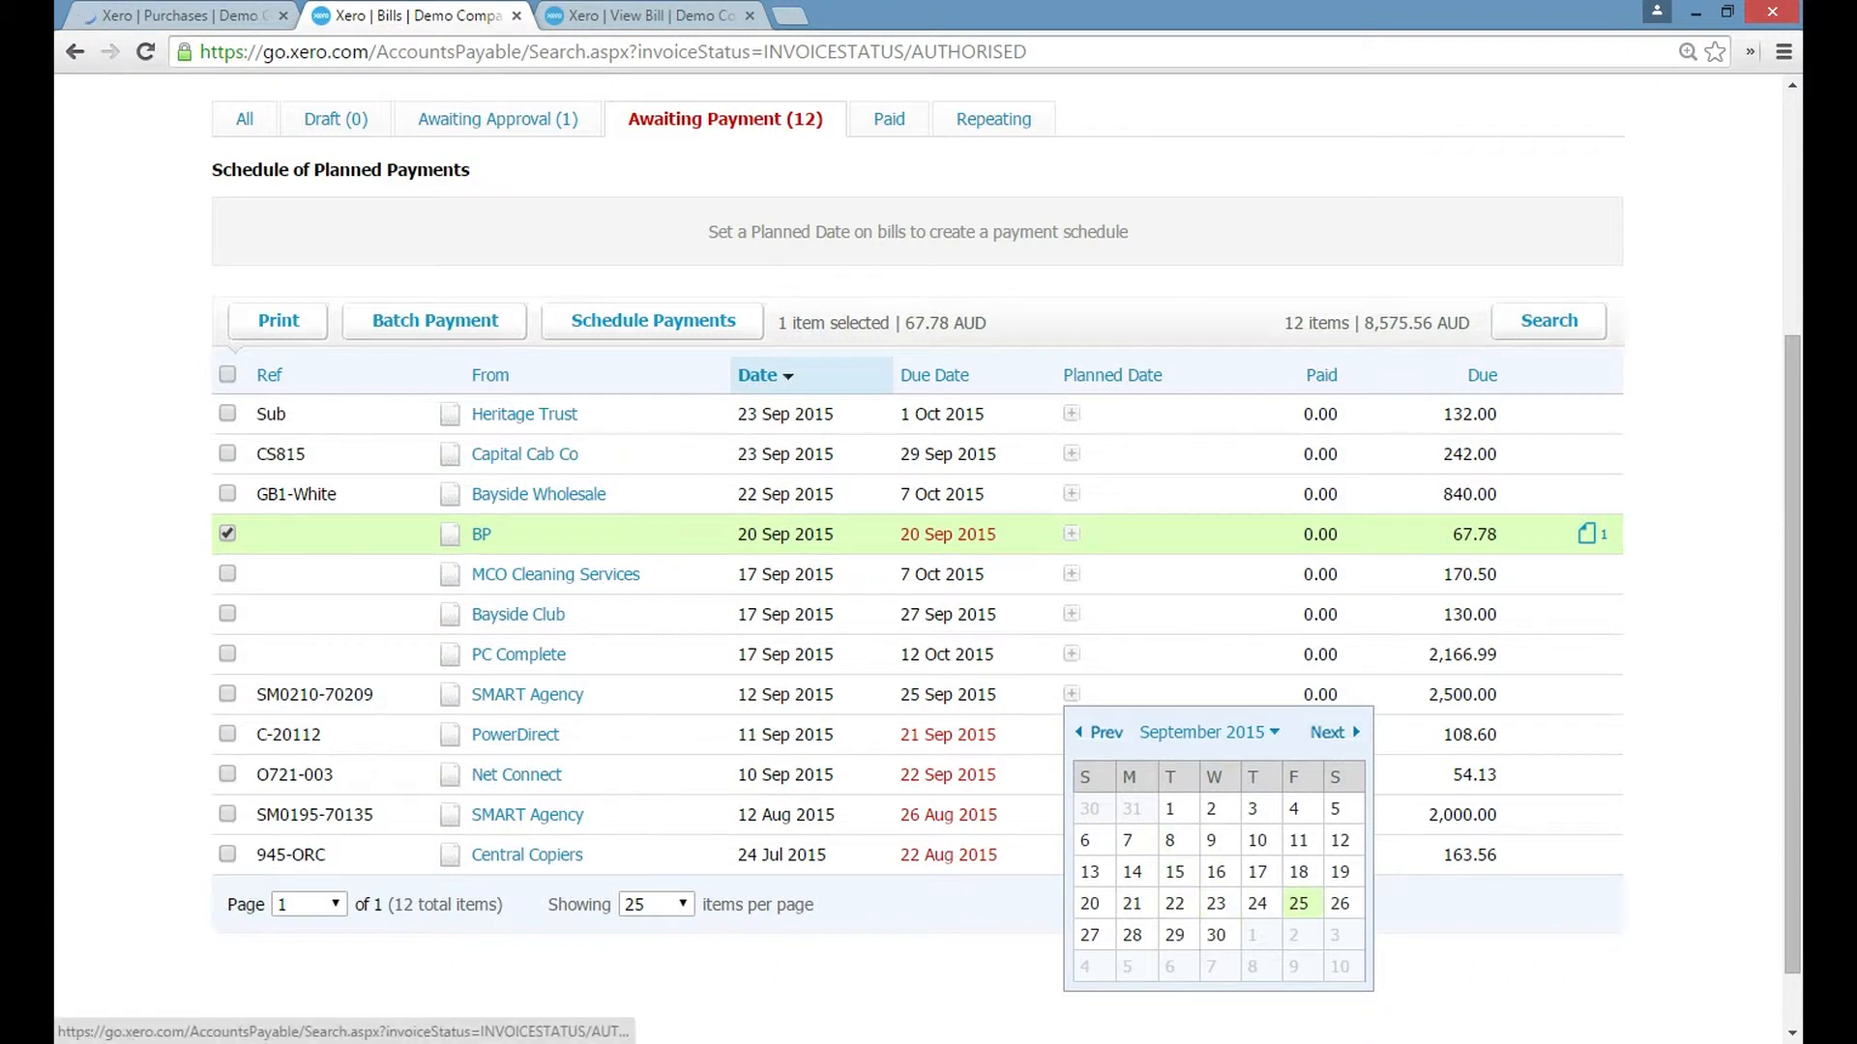
pyautogui.click(1299, 902)
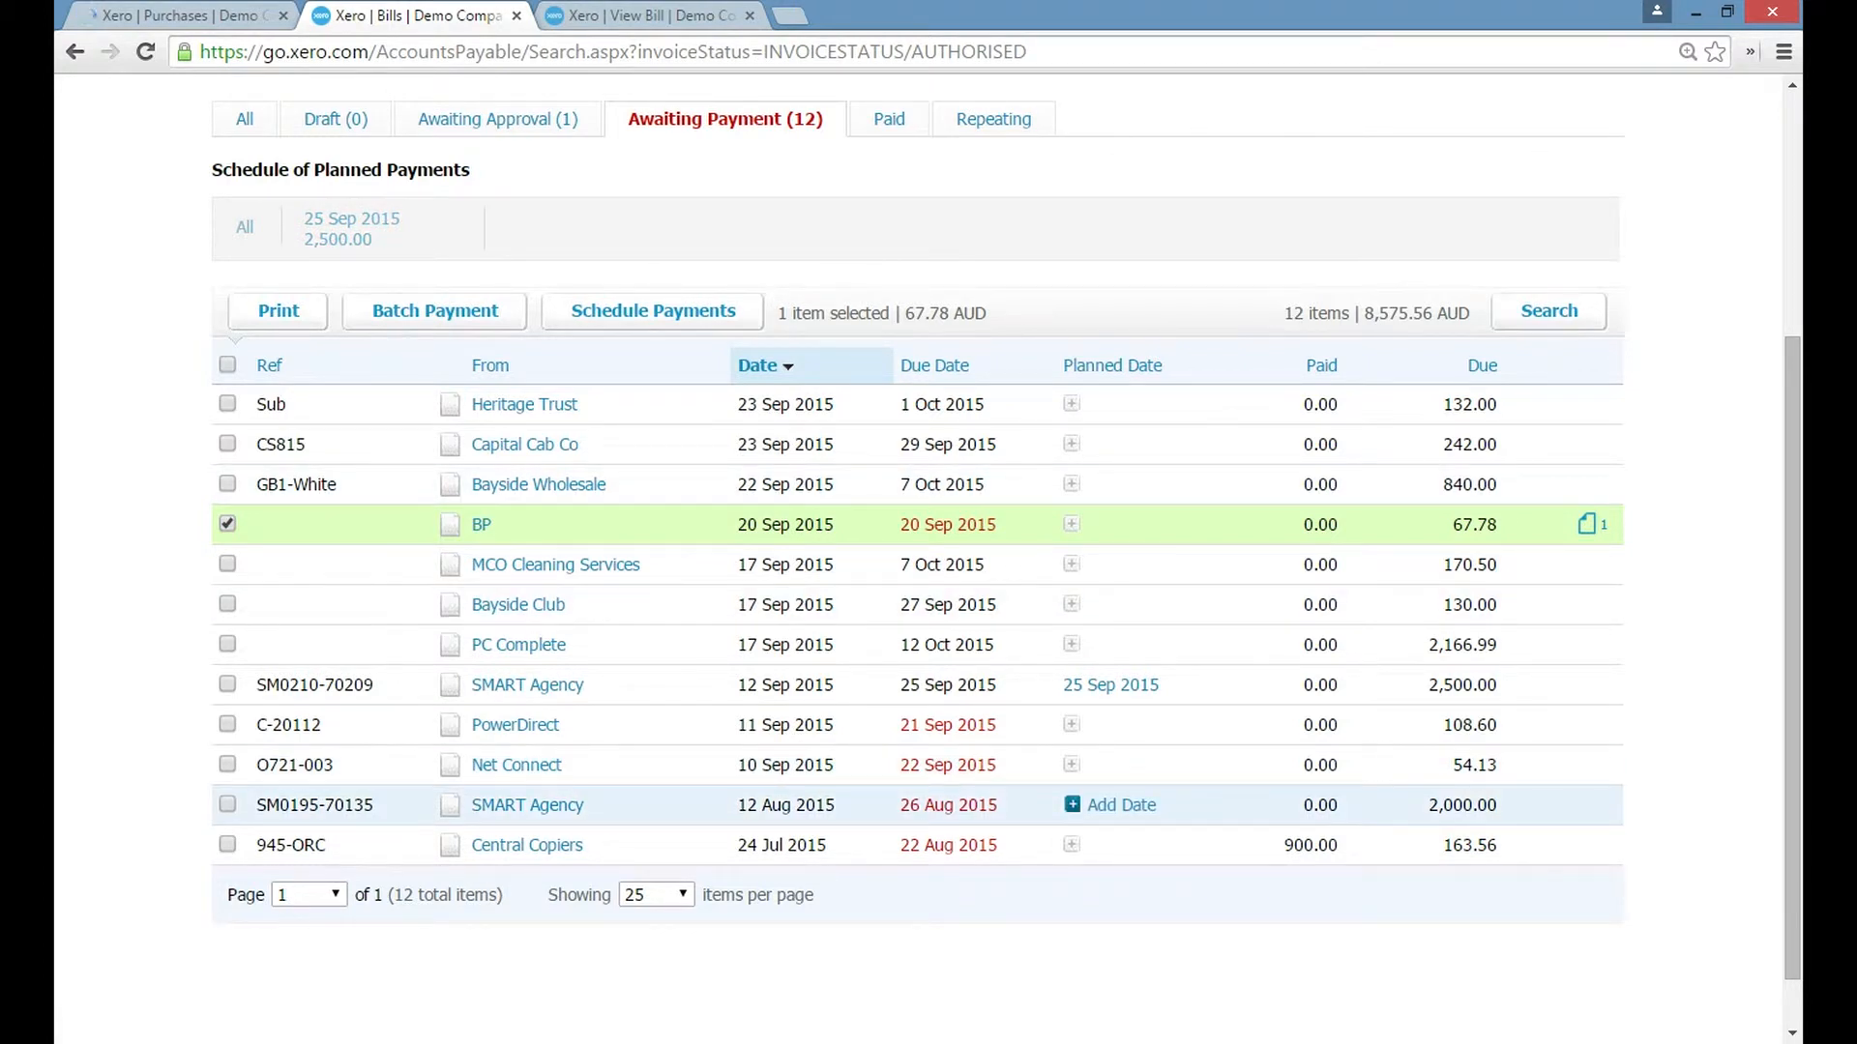
pyautogui.click(1114, 805)
pyautogui.click(1302, 1015)
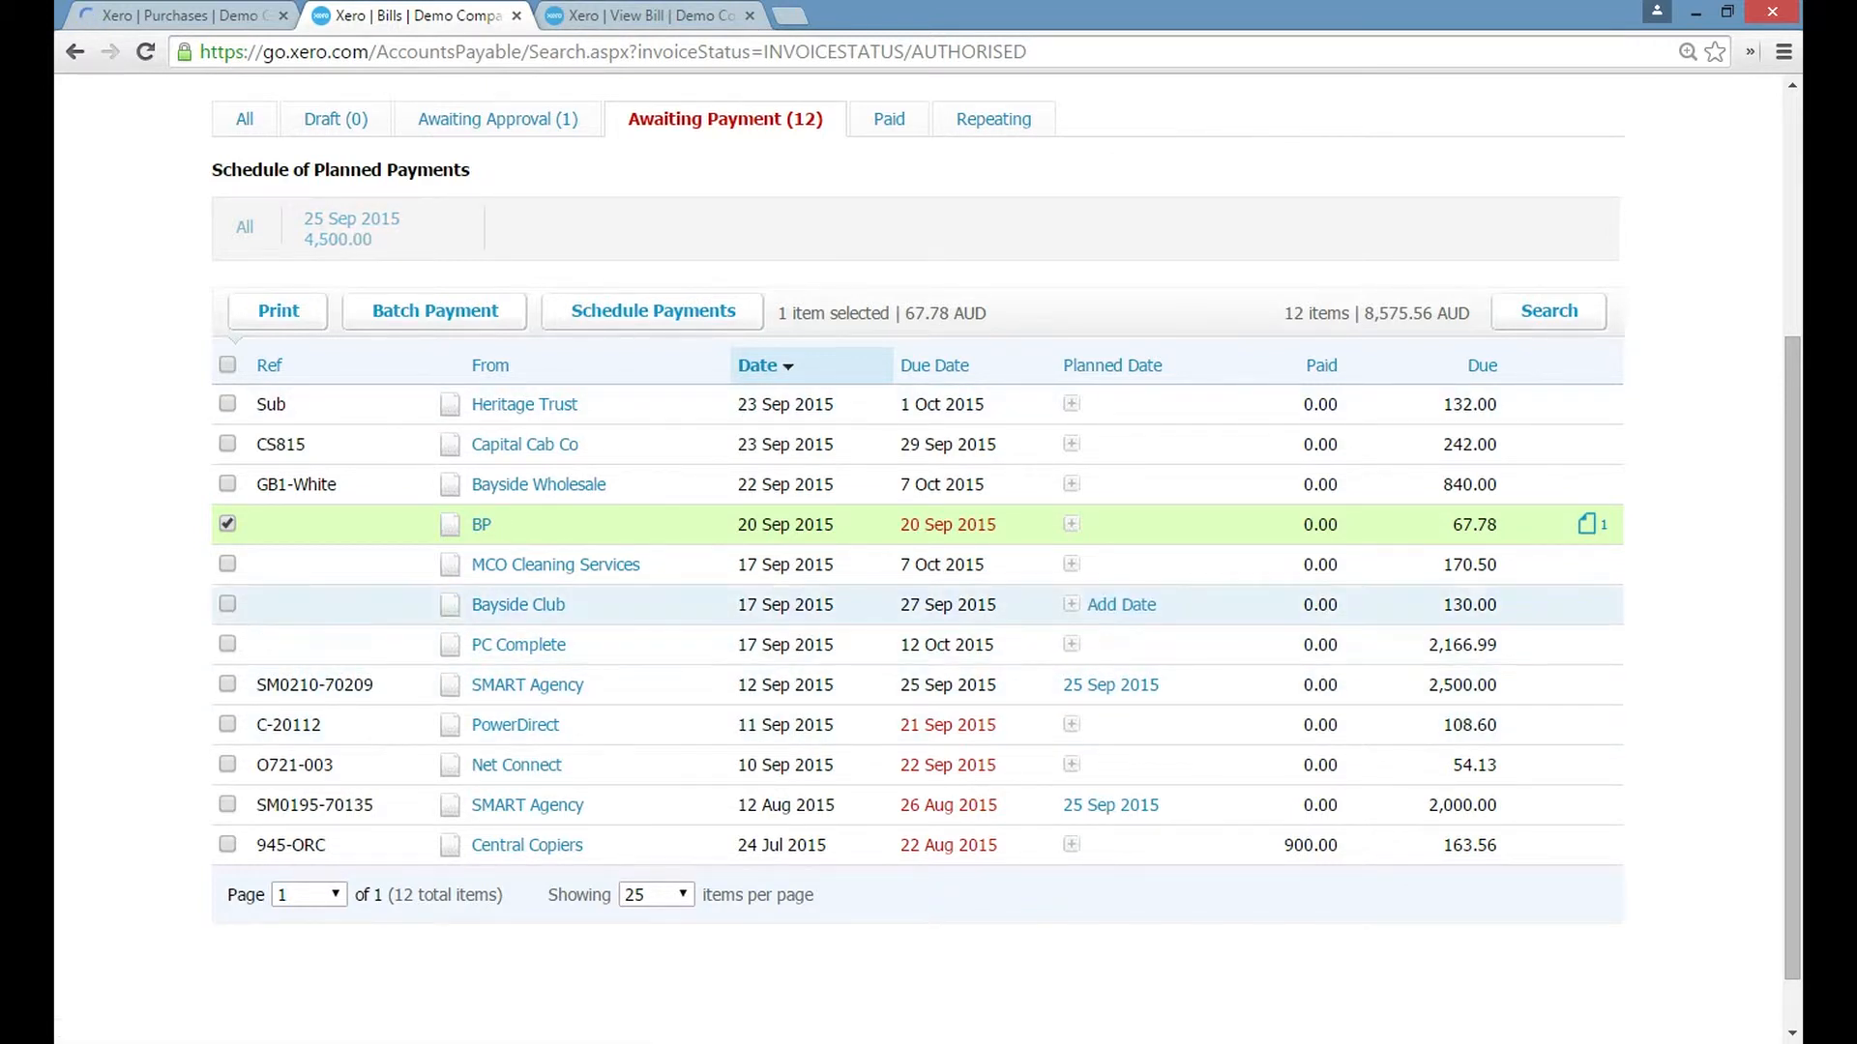
# Set the planned payment date of the PC Complete bill to 12 Oct 2015.
pyautogui.click(1122, 644)
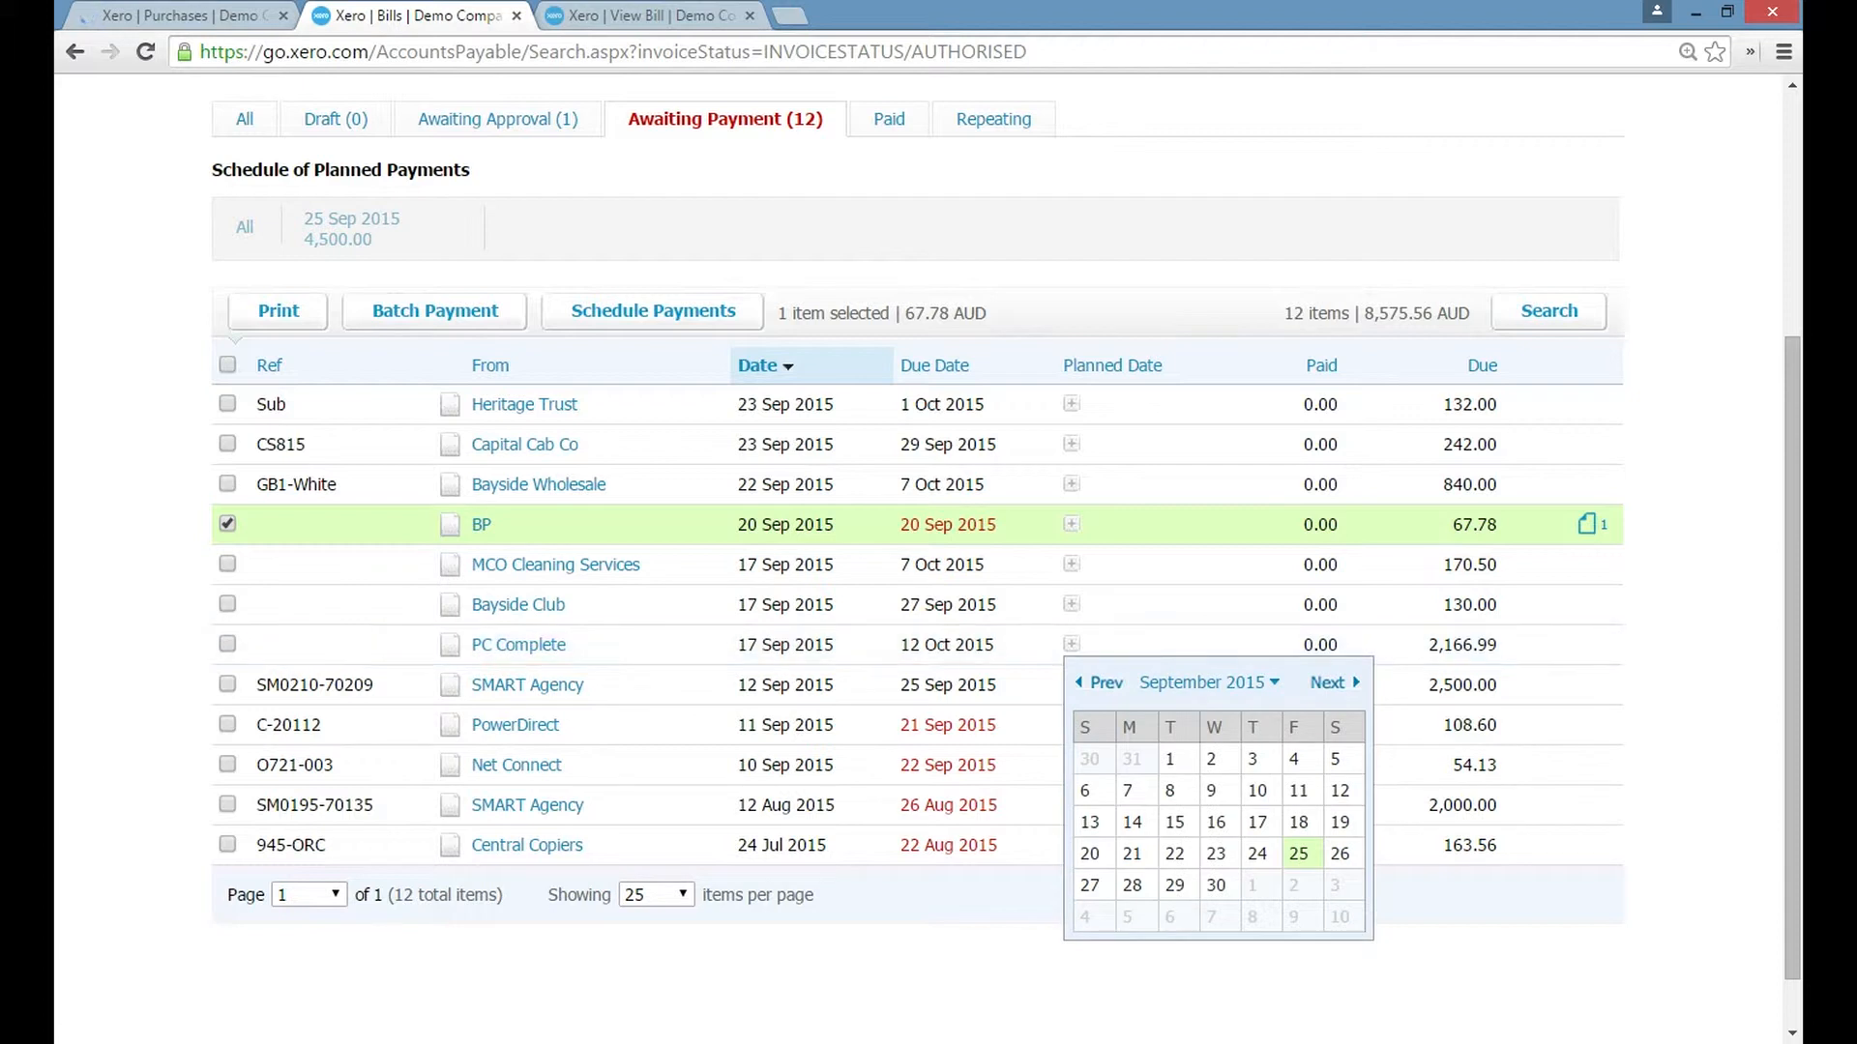
pyautogui.click(1330, 682)
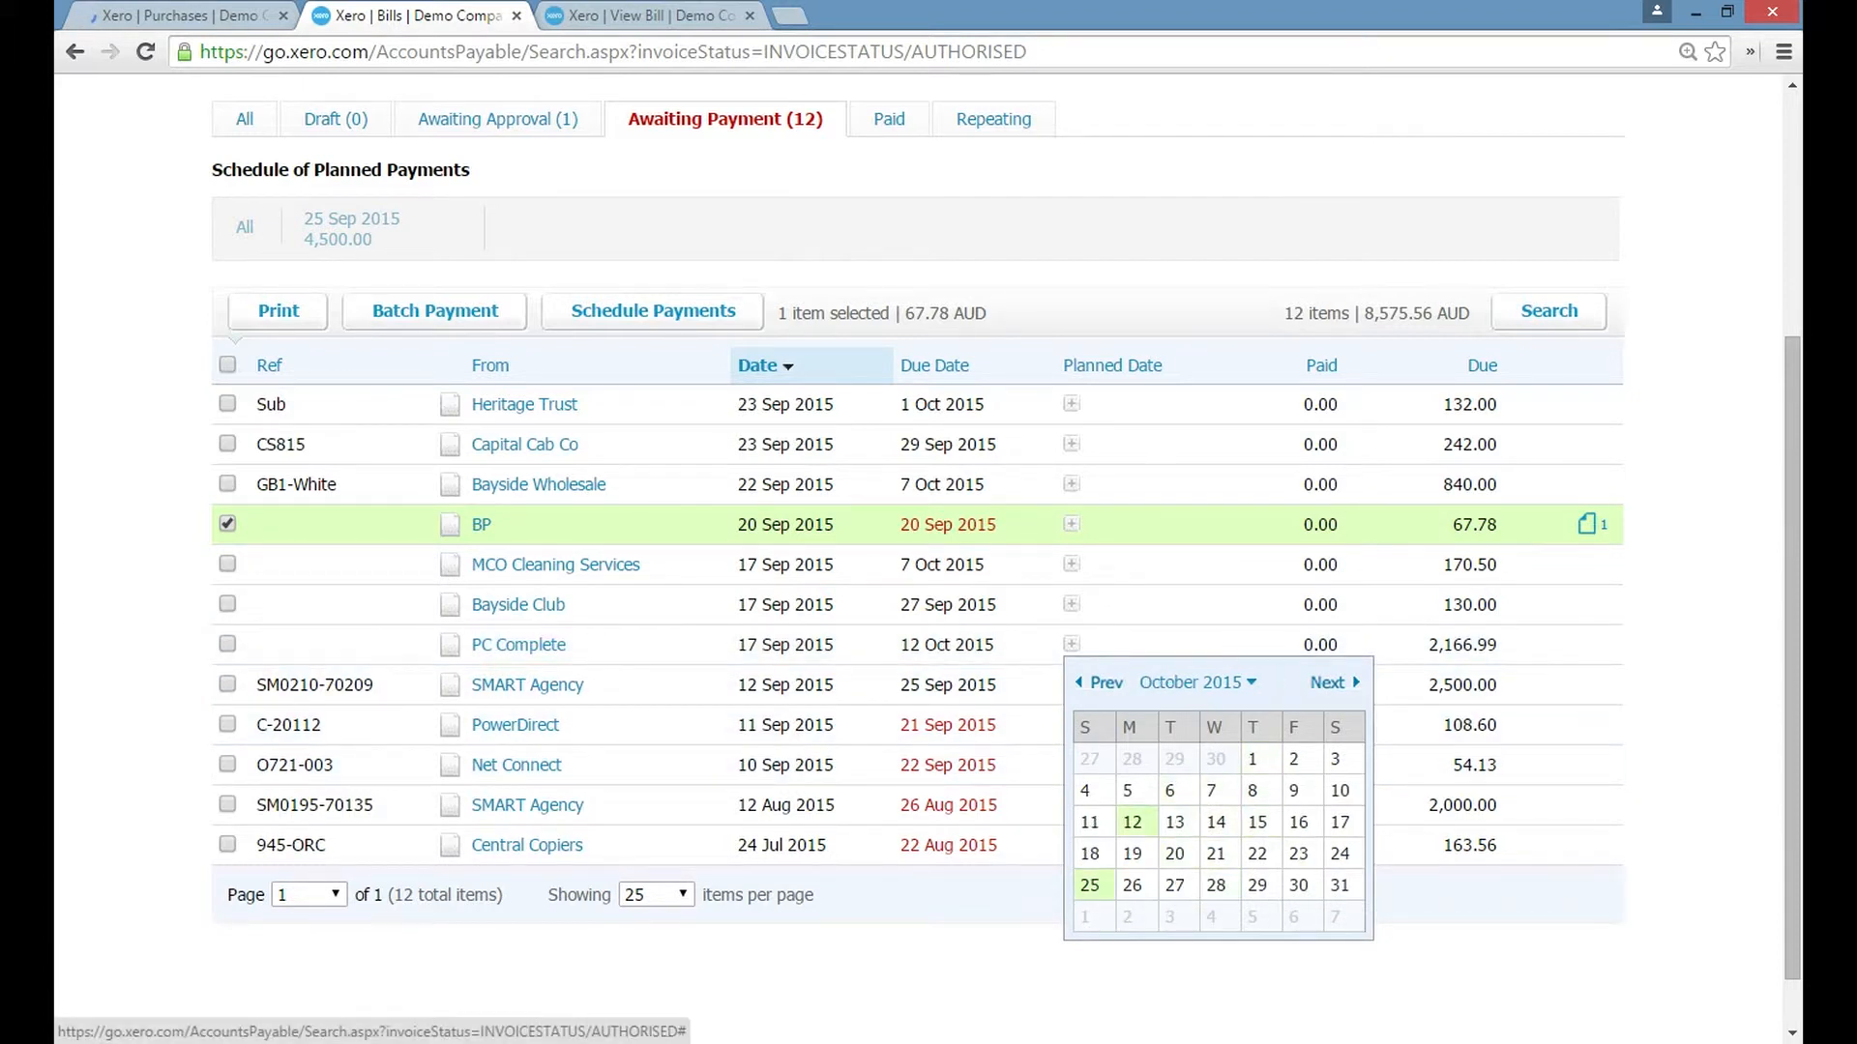
pyautogui.click(1131, 822)
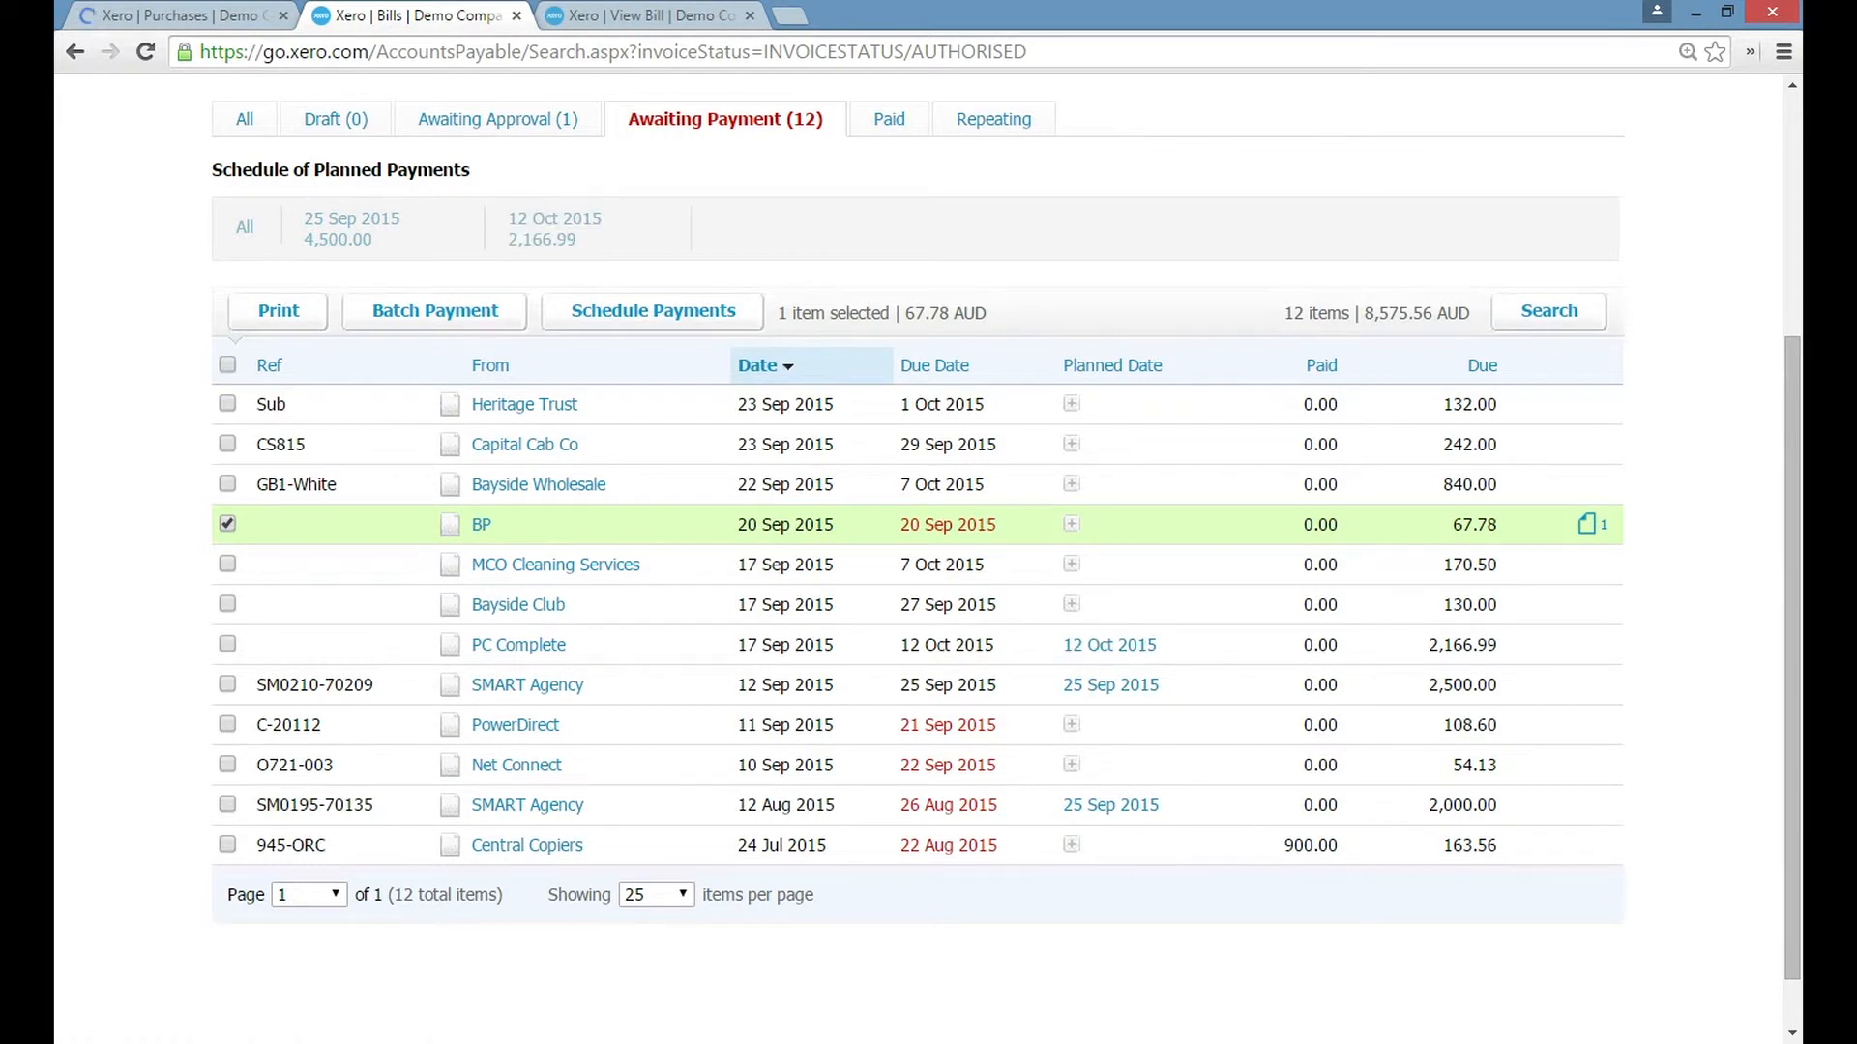
# Set the planned date of the MCO Cleaning Services, Bayside Club and Bayside Wholesale bills to 7 Oct 2015.
pyautogui.scroll(3, 919, 580)
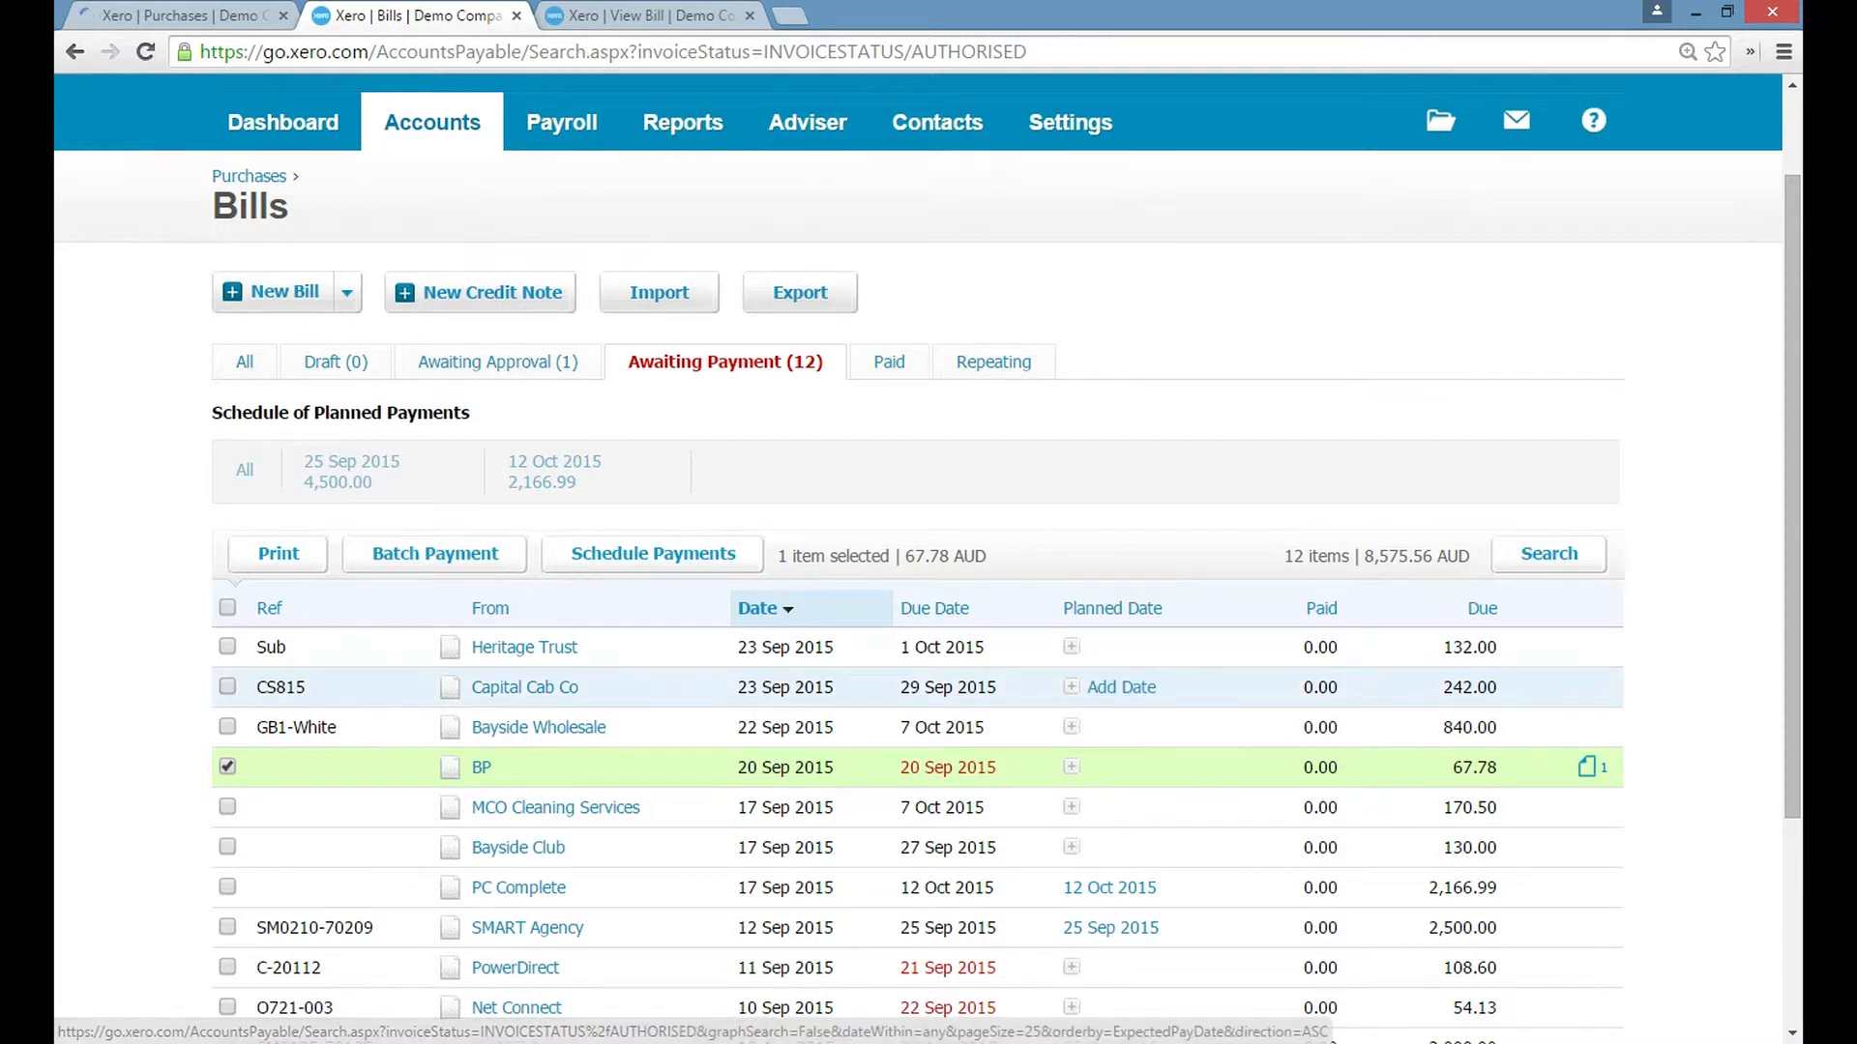
pyautogui.scroll(-2, 1083, 686)
pyautogui.scroll(1, 1110, 767)
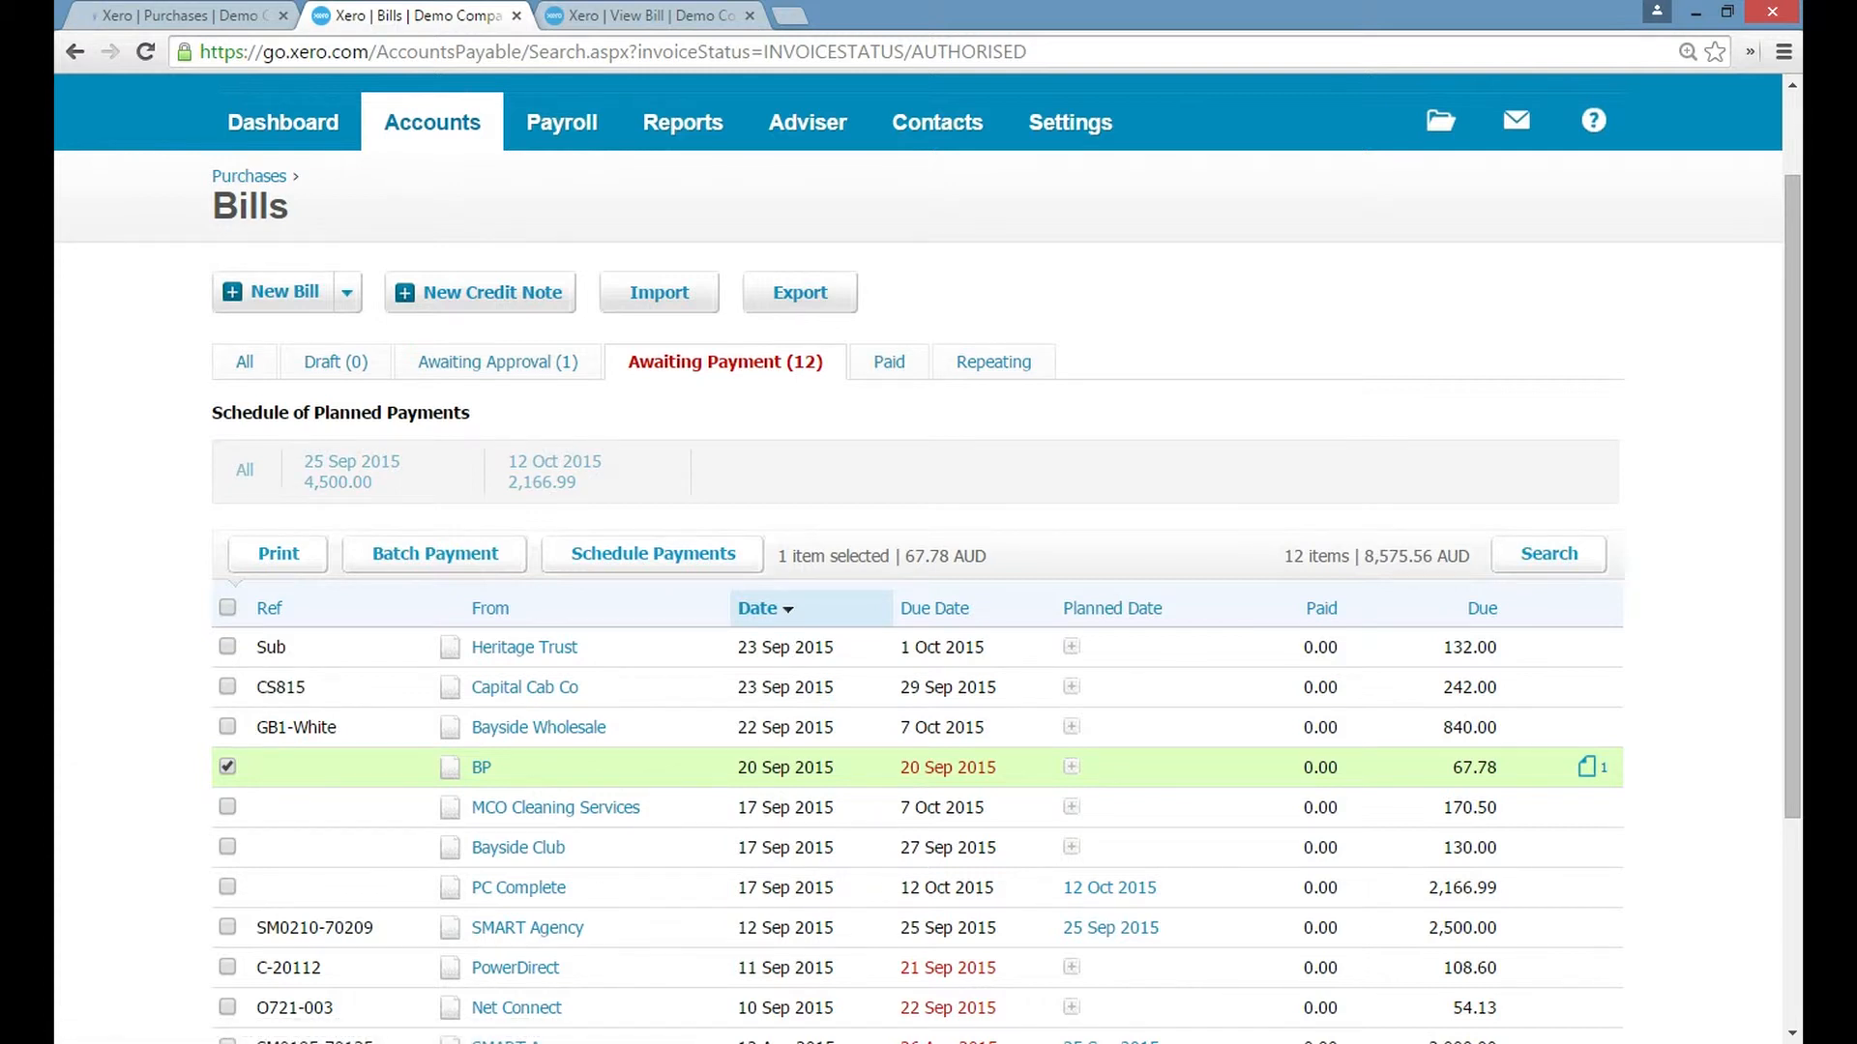
pyautogui.scroll(-1, 1150, 764)
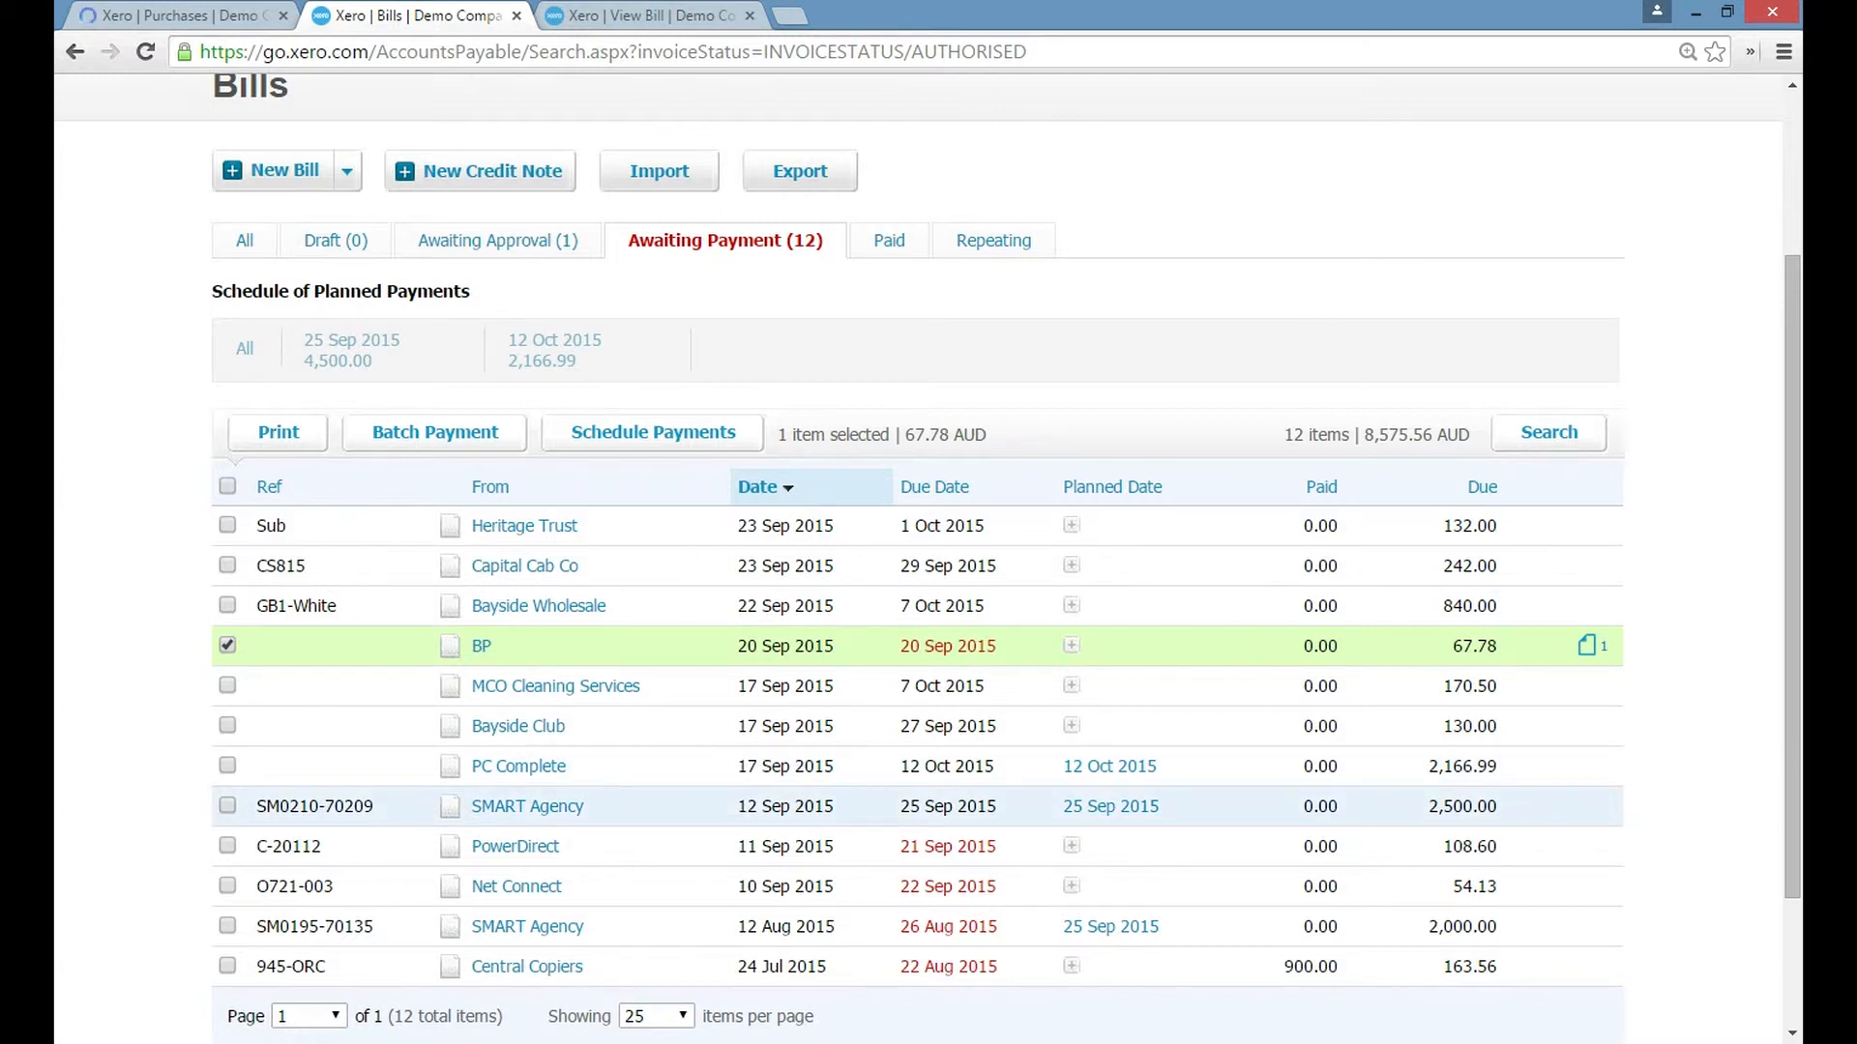
pyautogui.click(1071, 685)
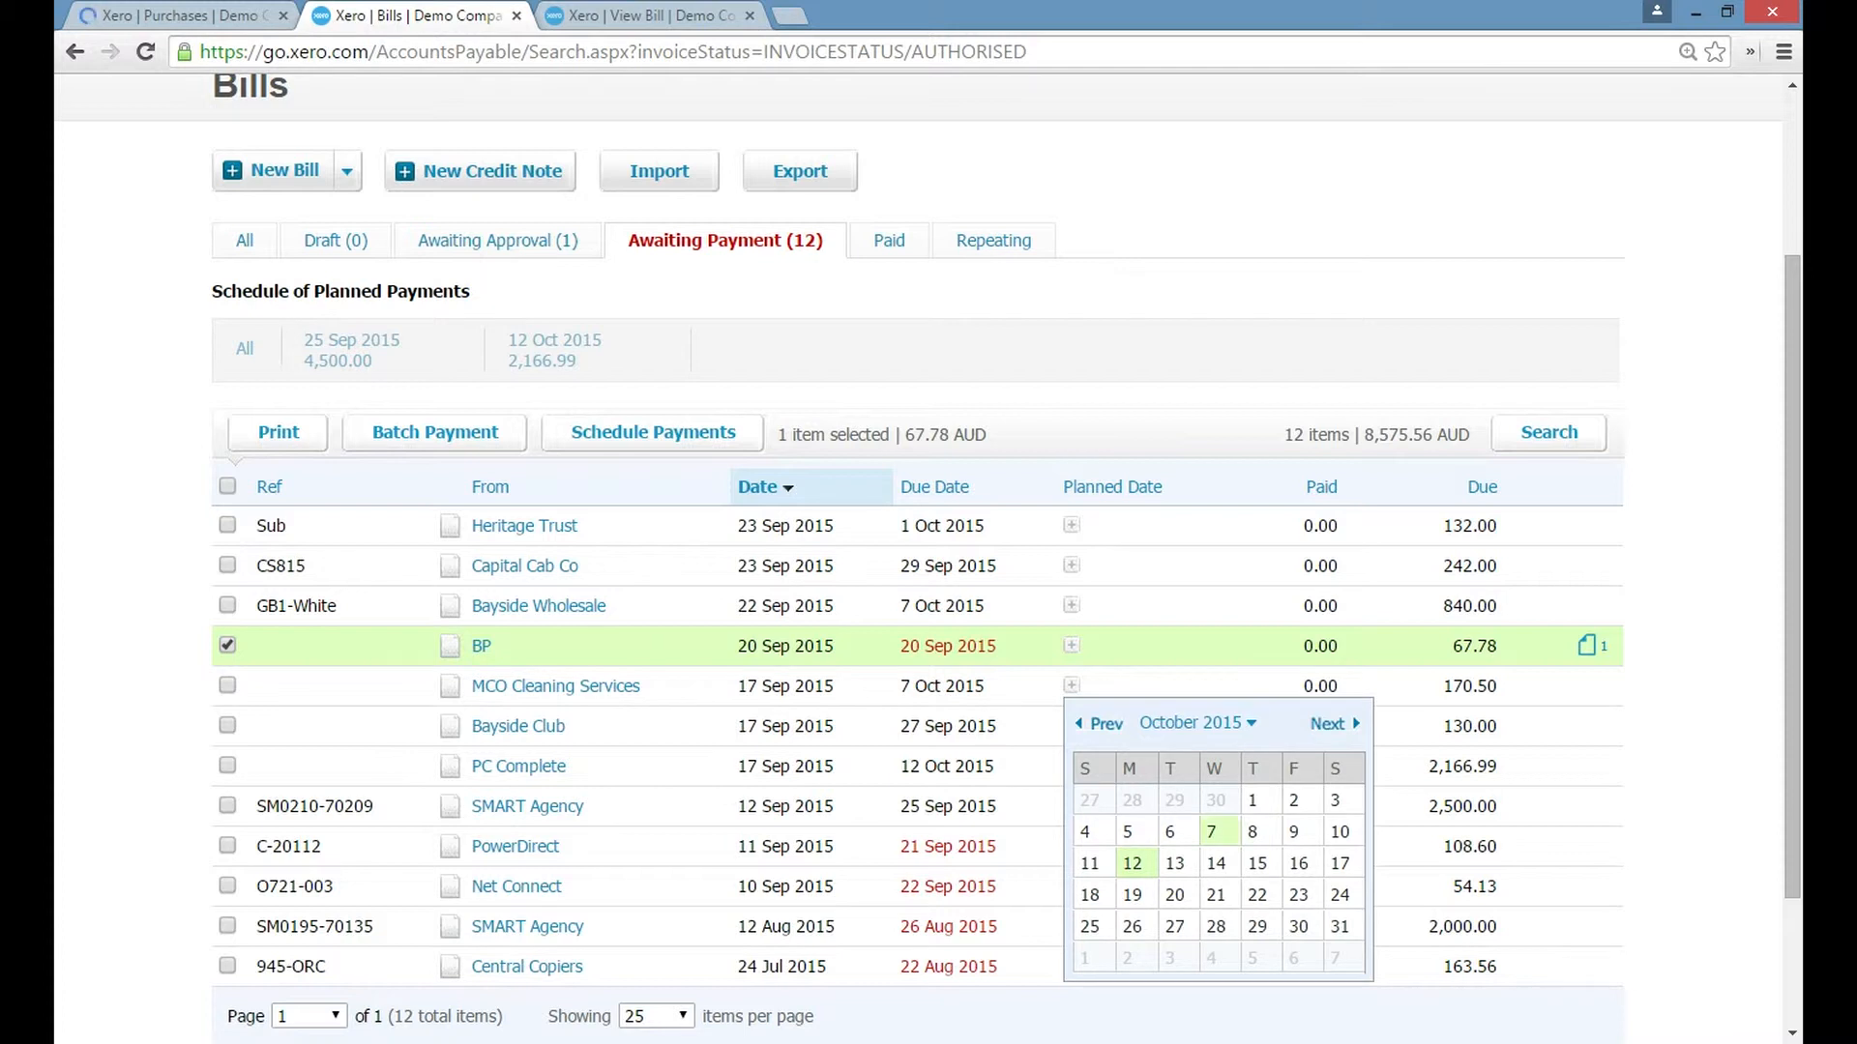
pyautogui.click(1216, 832)
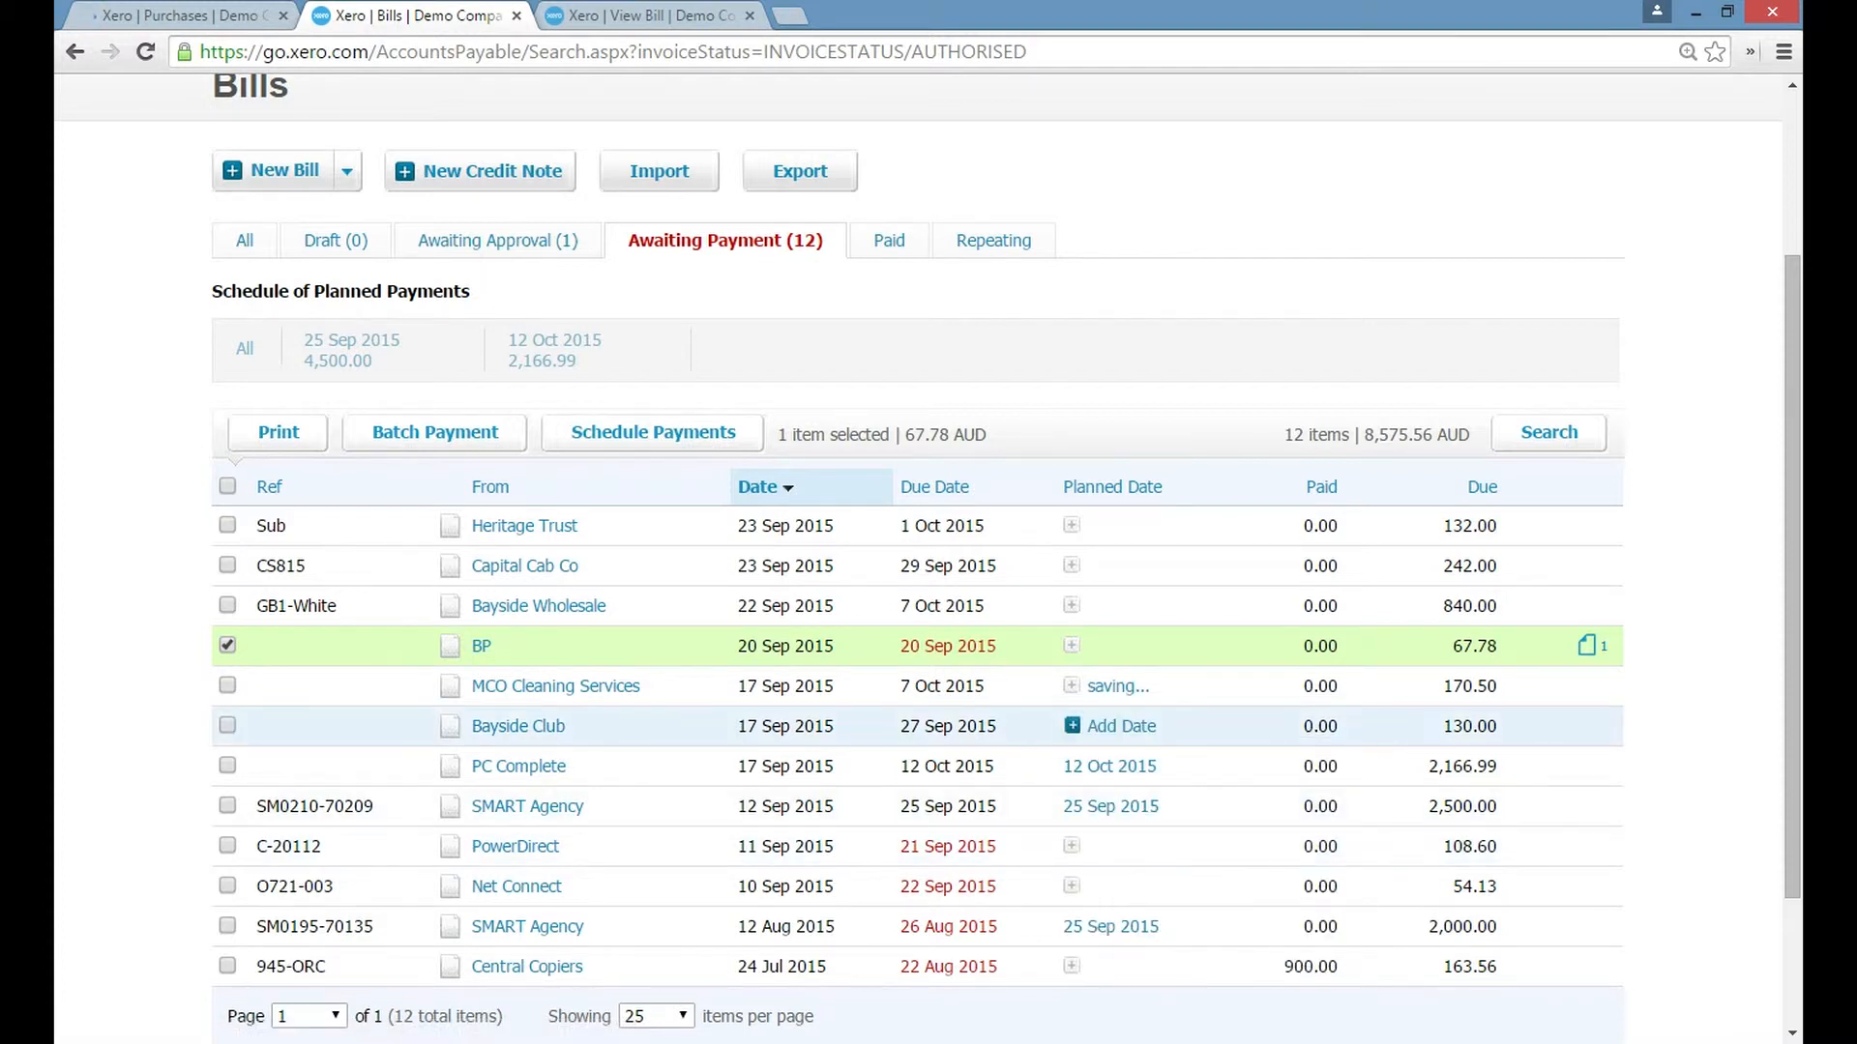
pyautogui.click(1072, 725)
pyautogui.click(1211, 870)
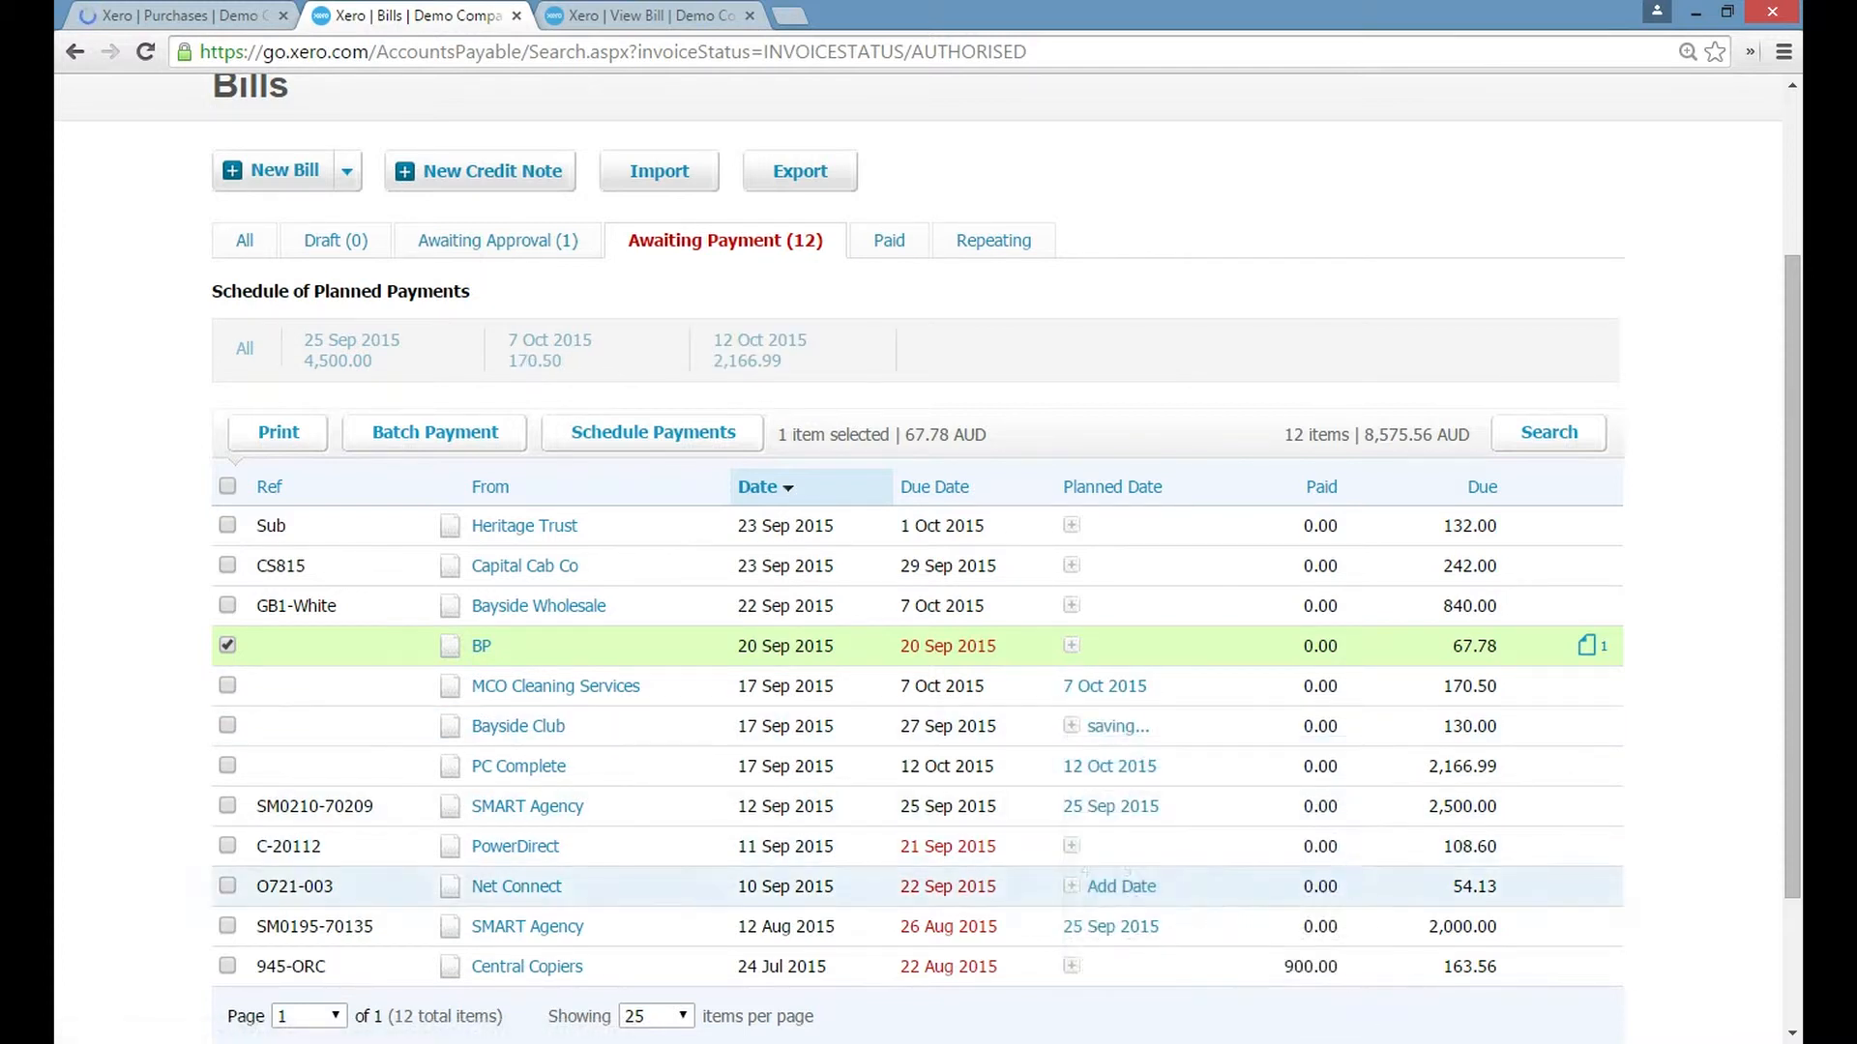
pyautogui.click(1072, 605)
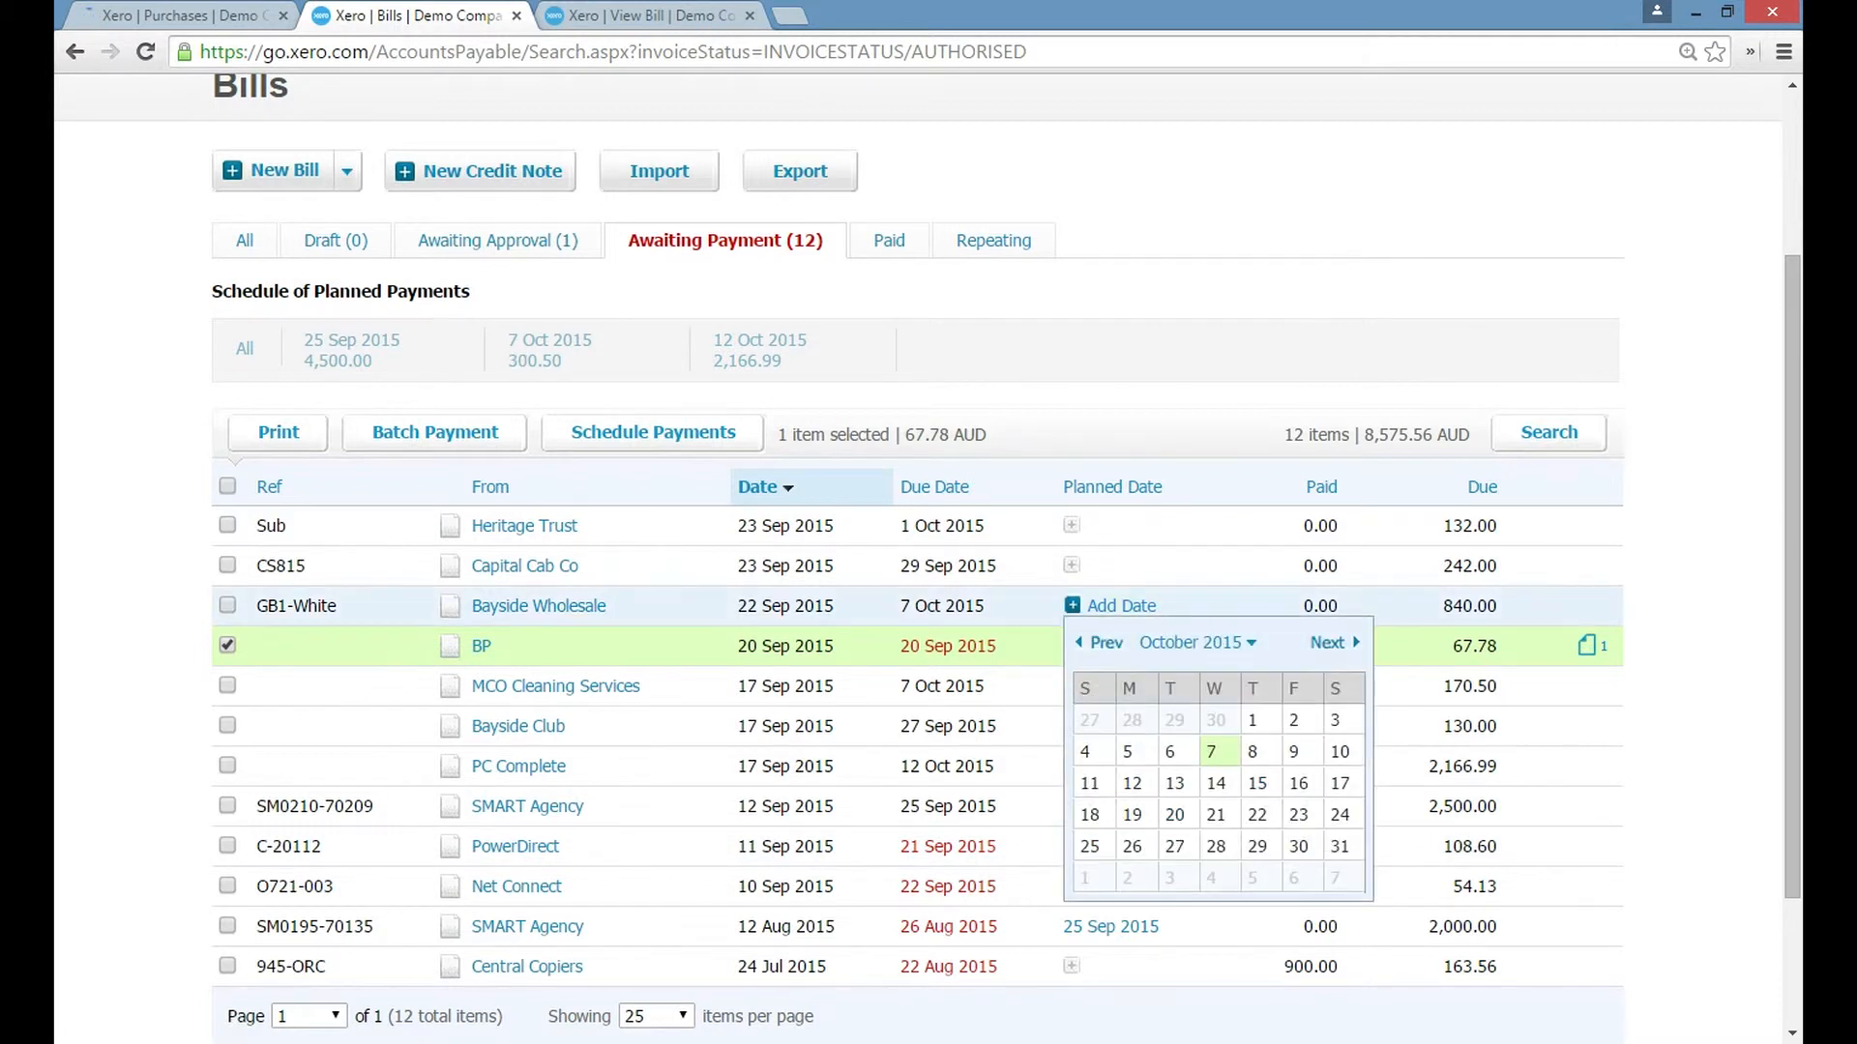
pyautogui.click(1215, 750)
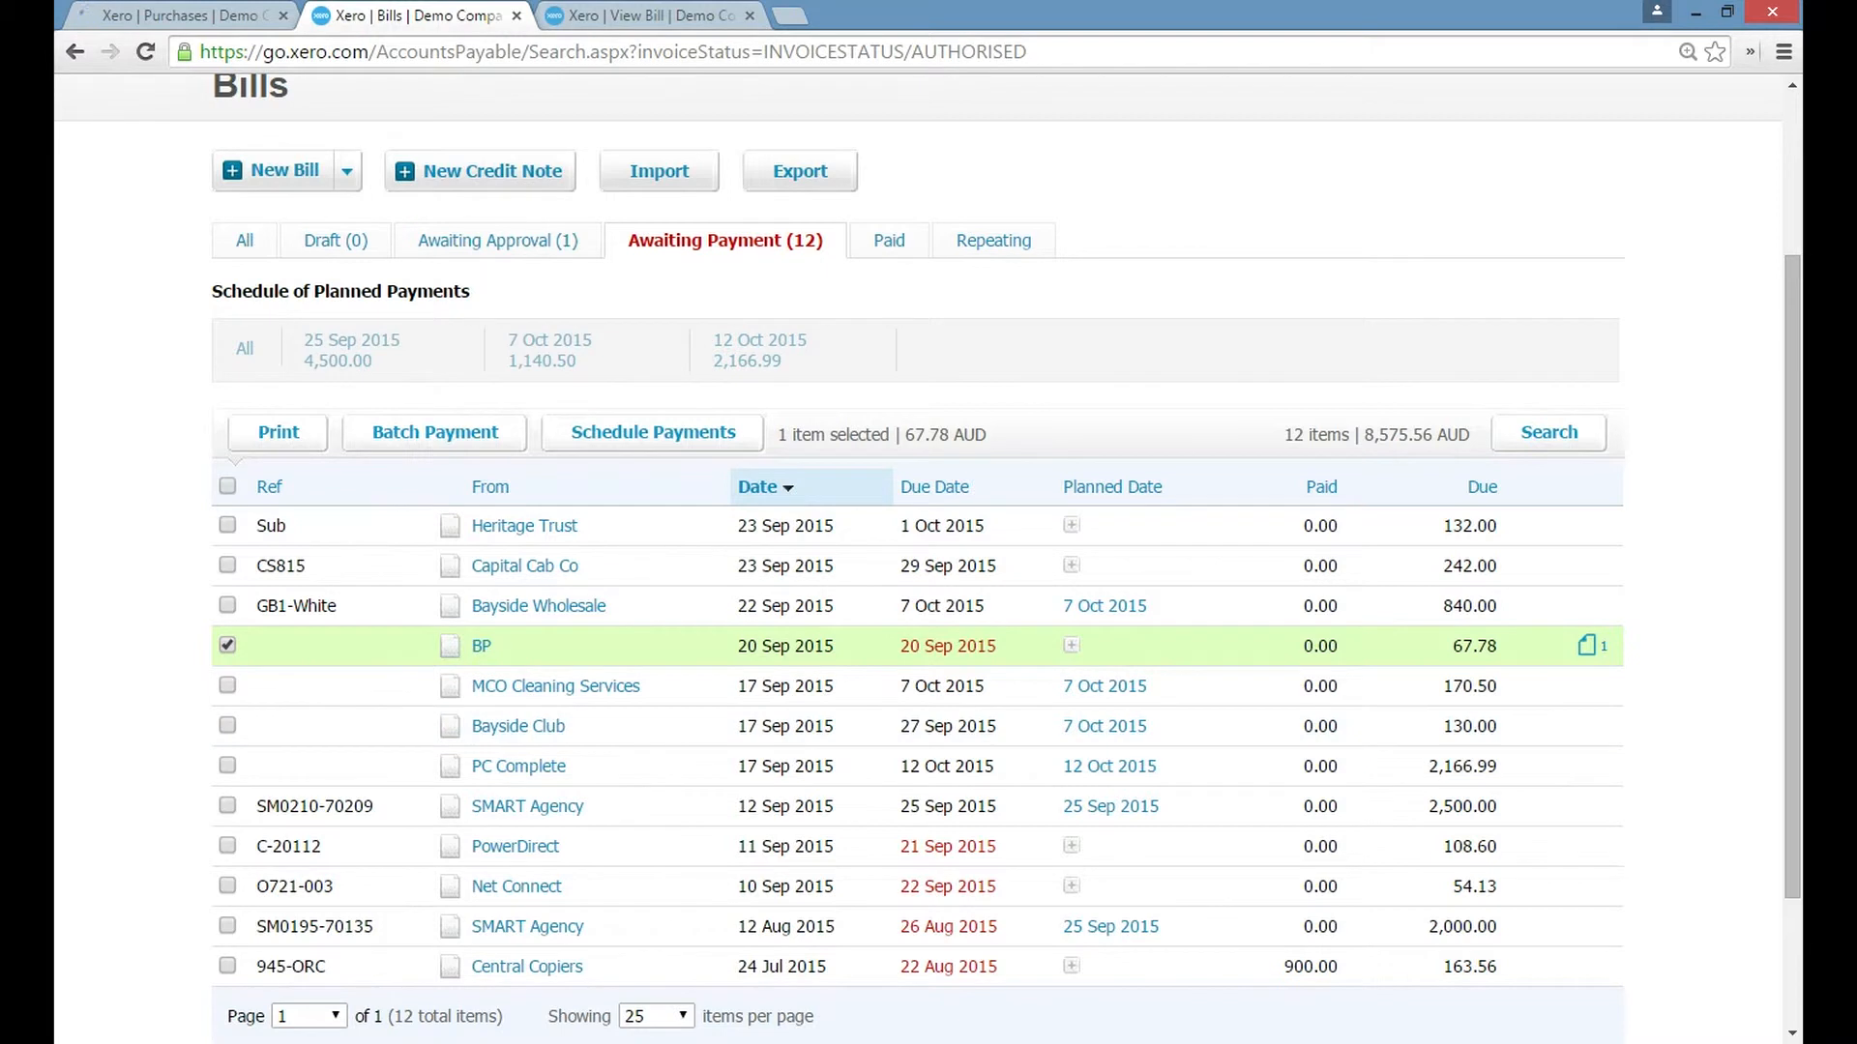
# Select the three bills planned for 7 Oct 2015 and deselect the BP bill.
pyautogui.click(227, 725)
pyautogui.click(228, 686)
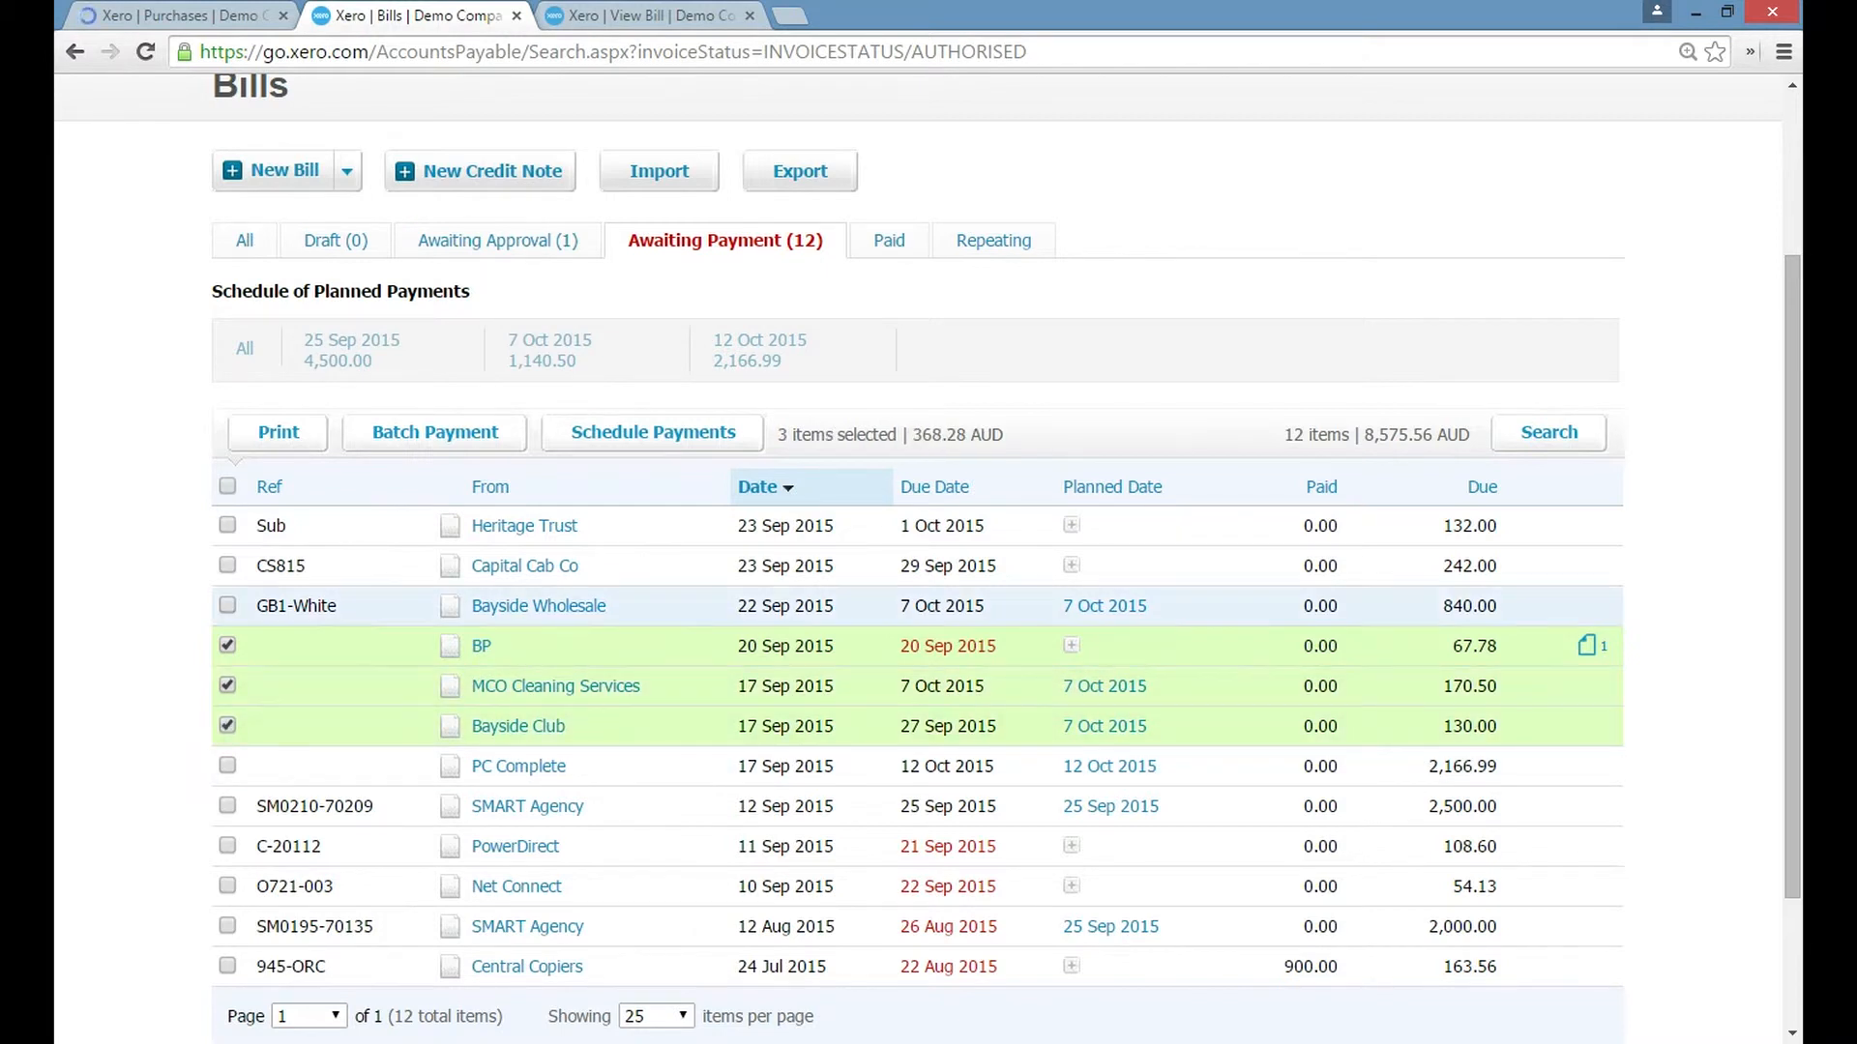
pyautogui.click(227, 605)
pyautogui.click(227, 645)
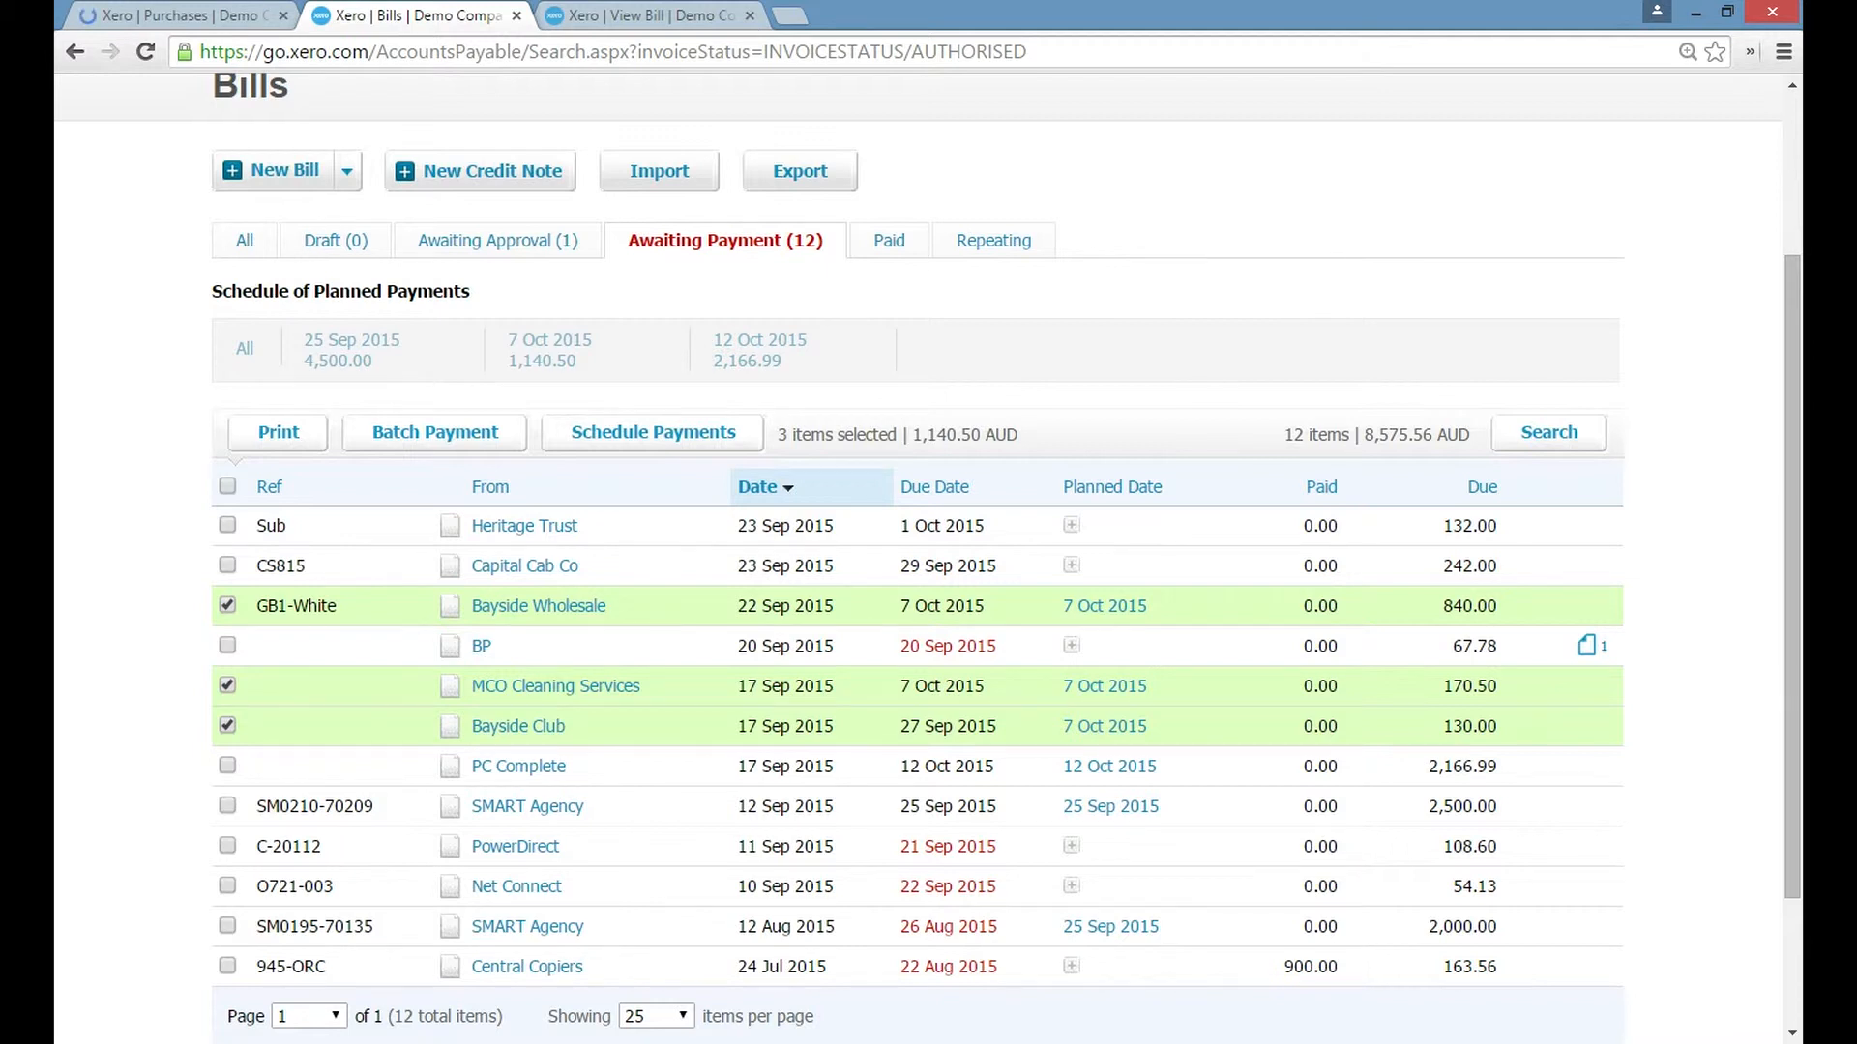
# Change the selection to only the two SMART Agency bills planned for 25 Sep 2015 and create a batch payment for them.
pyautogui.click(227, 686)
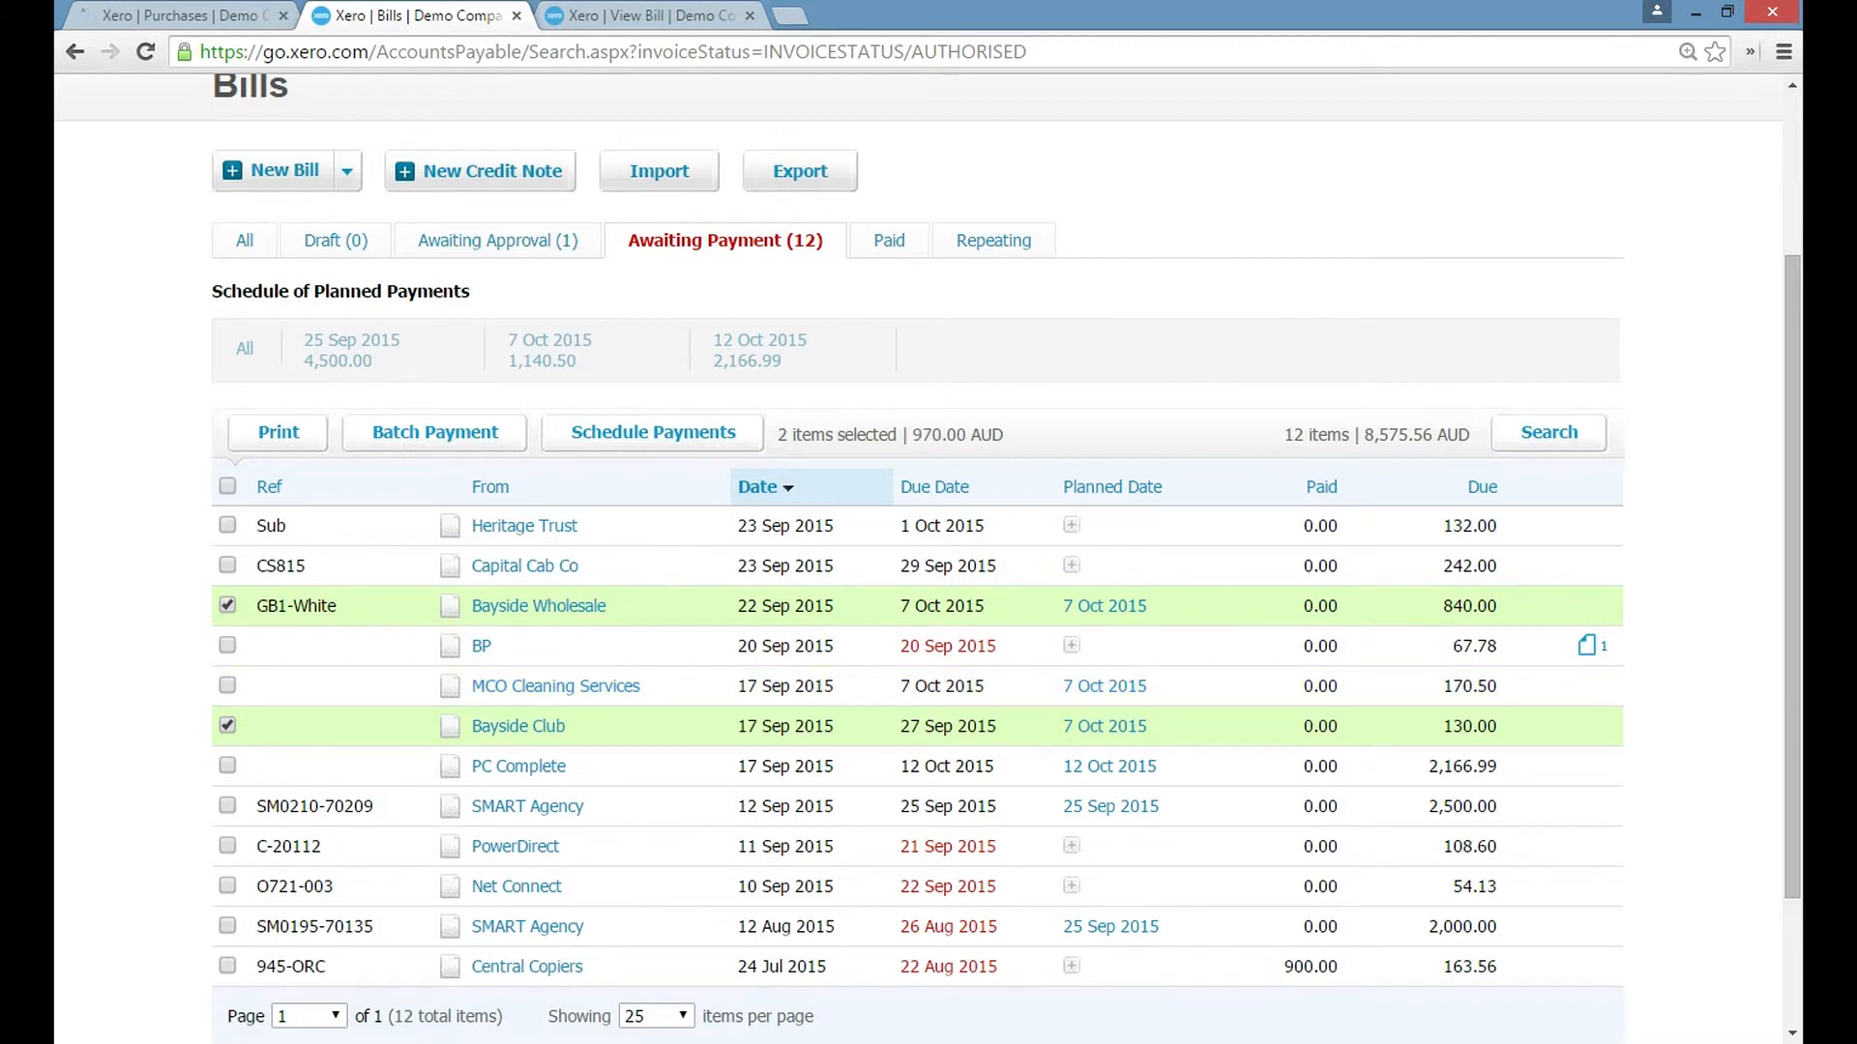
pyautogui.click(227, 726)
pyautogui.click(227, 605)
pyautogui.click(228, 805)
pyautogui.click(227, 926)
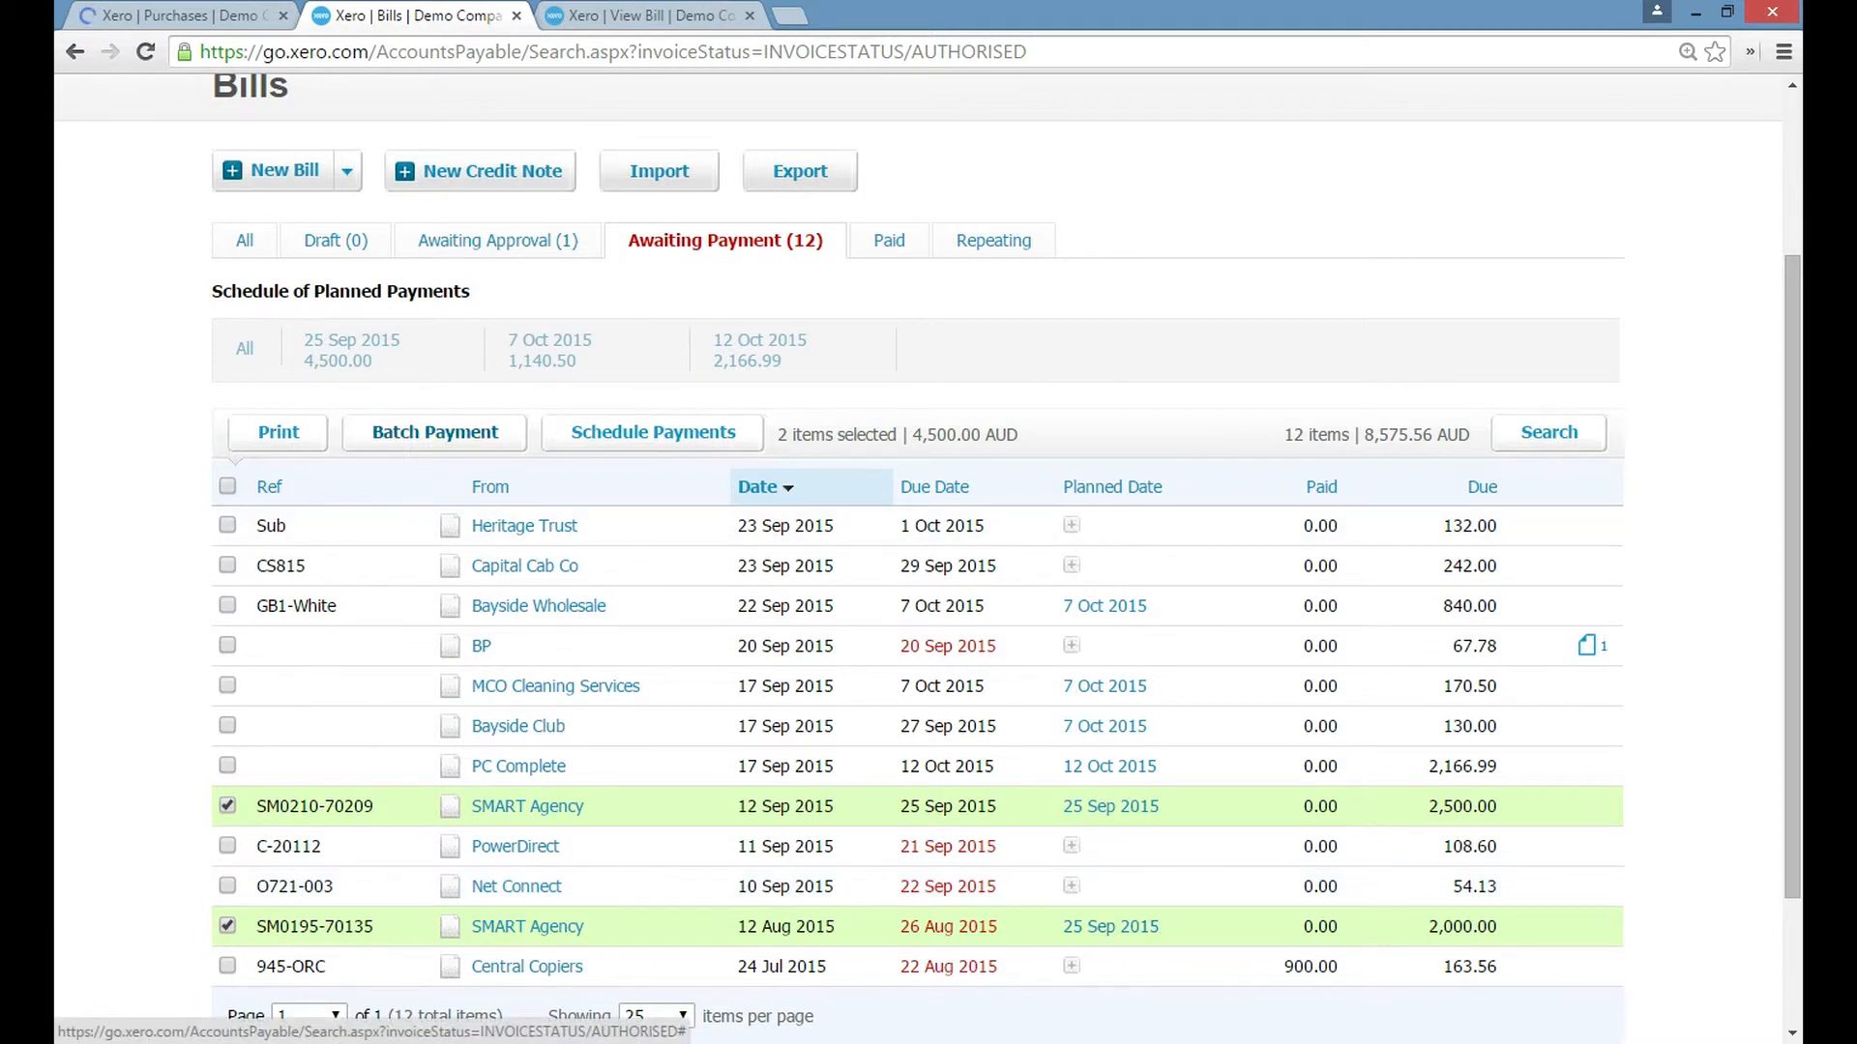
pyautogui.click(435, 432)
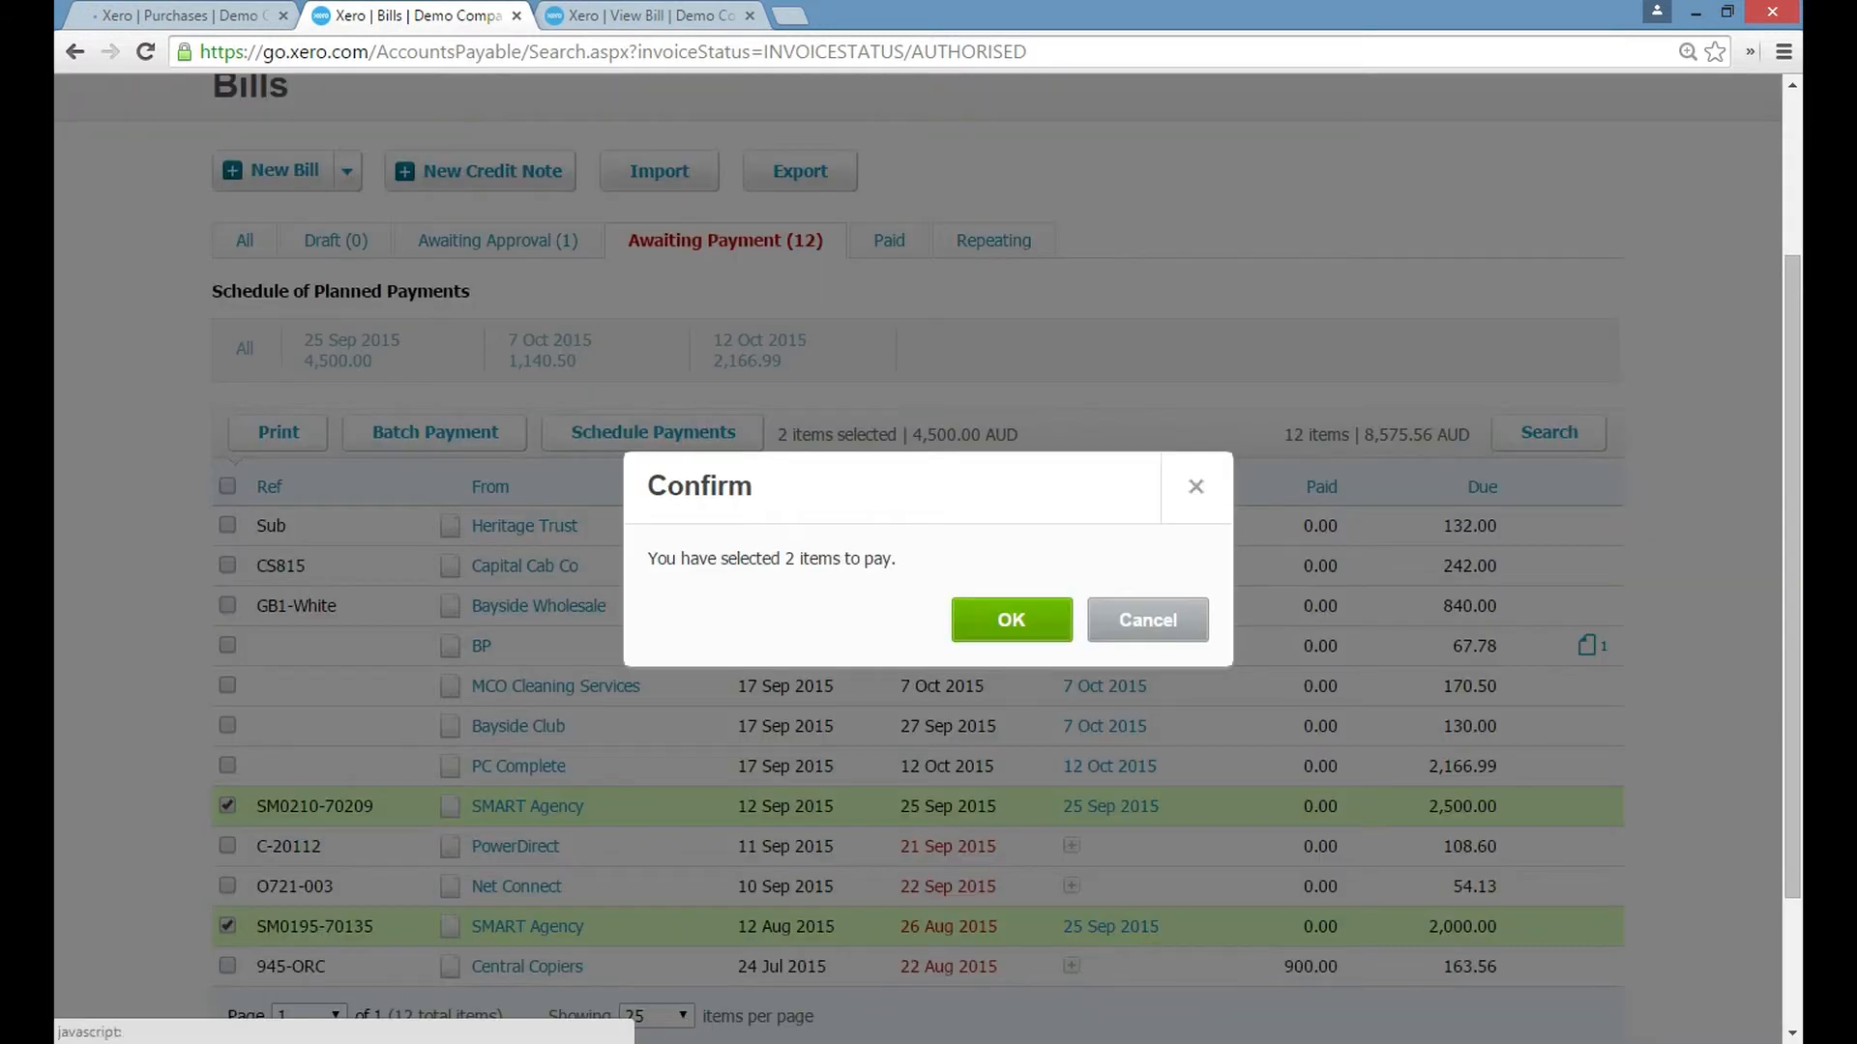
pyautogui.click(1012, 618)
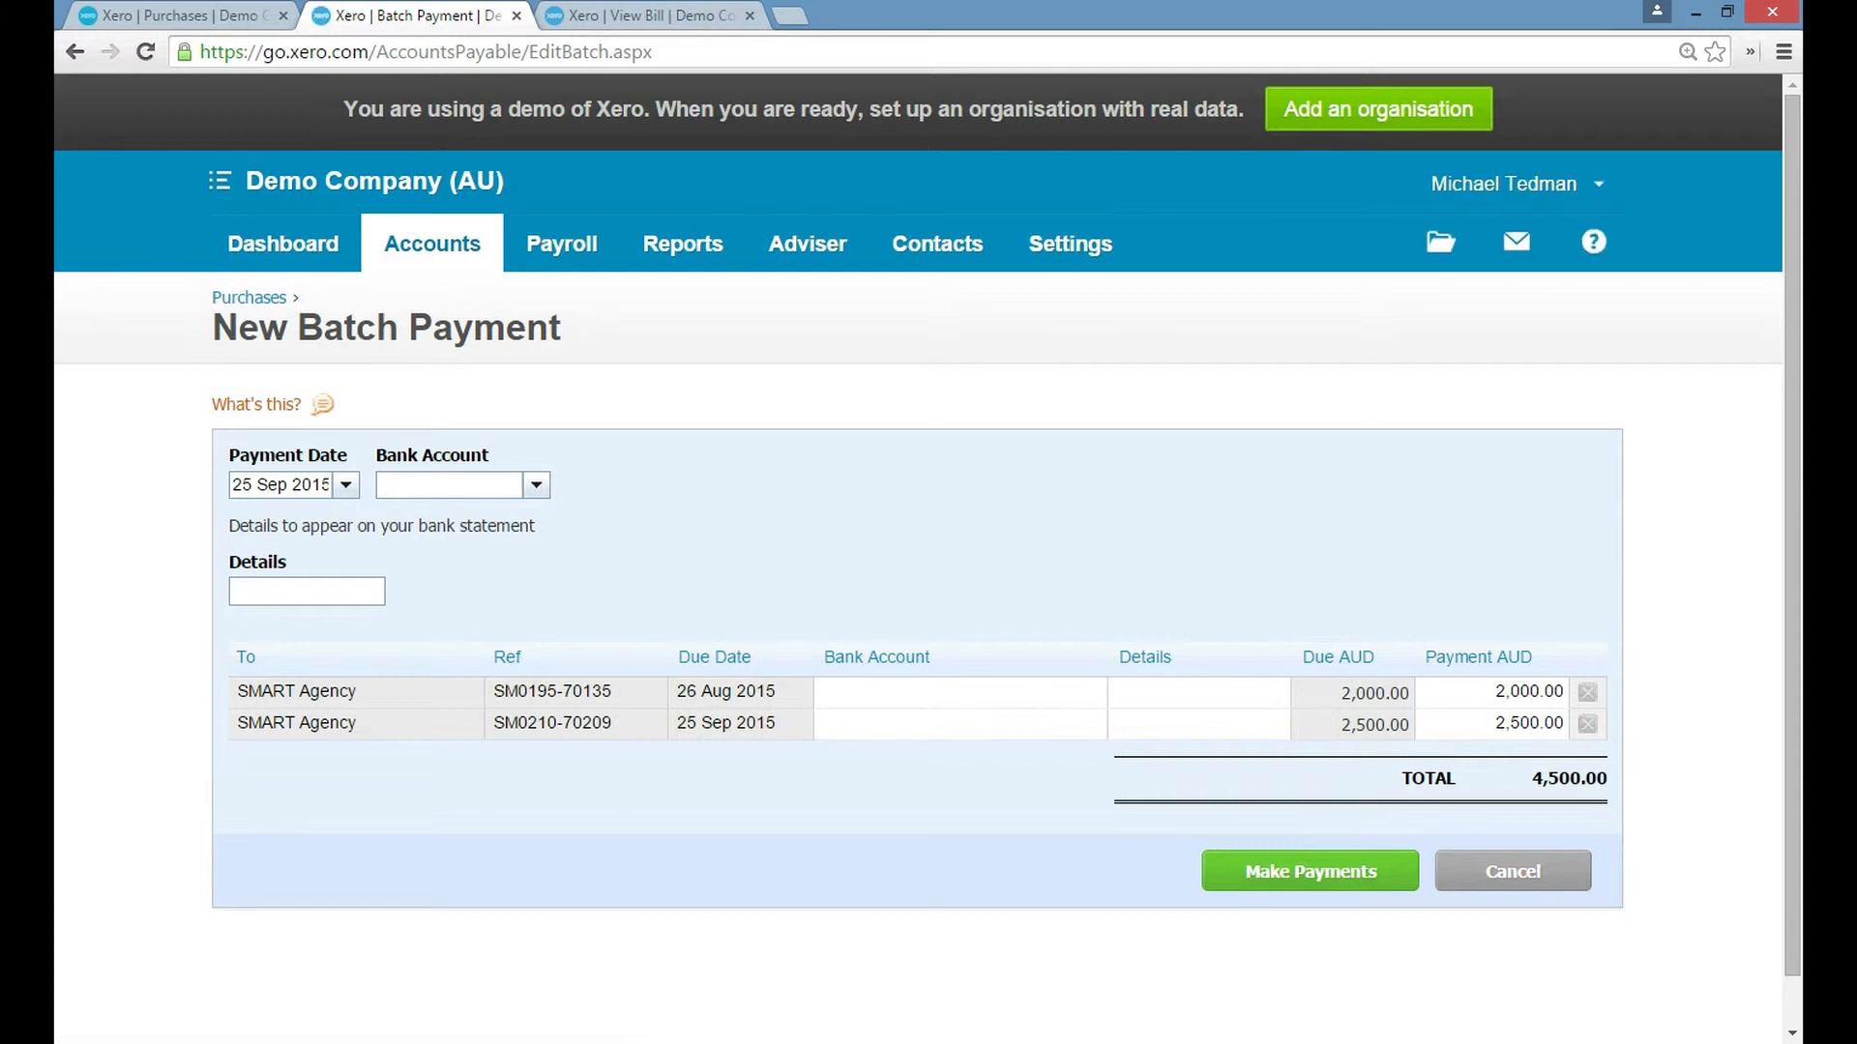
# Set the batch payment's bank account to 090 - Business Bank Account and its details to "paid EFT 25.09.15".
pyautogui.click(537, 485)
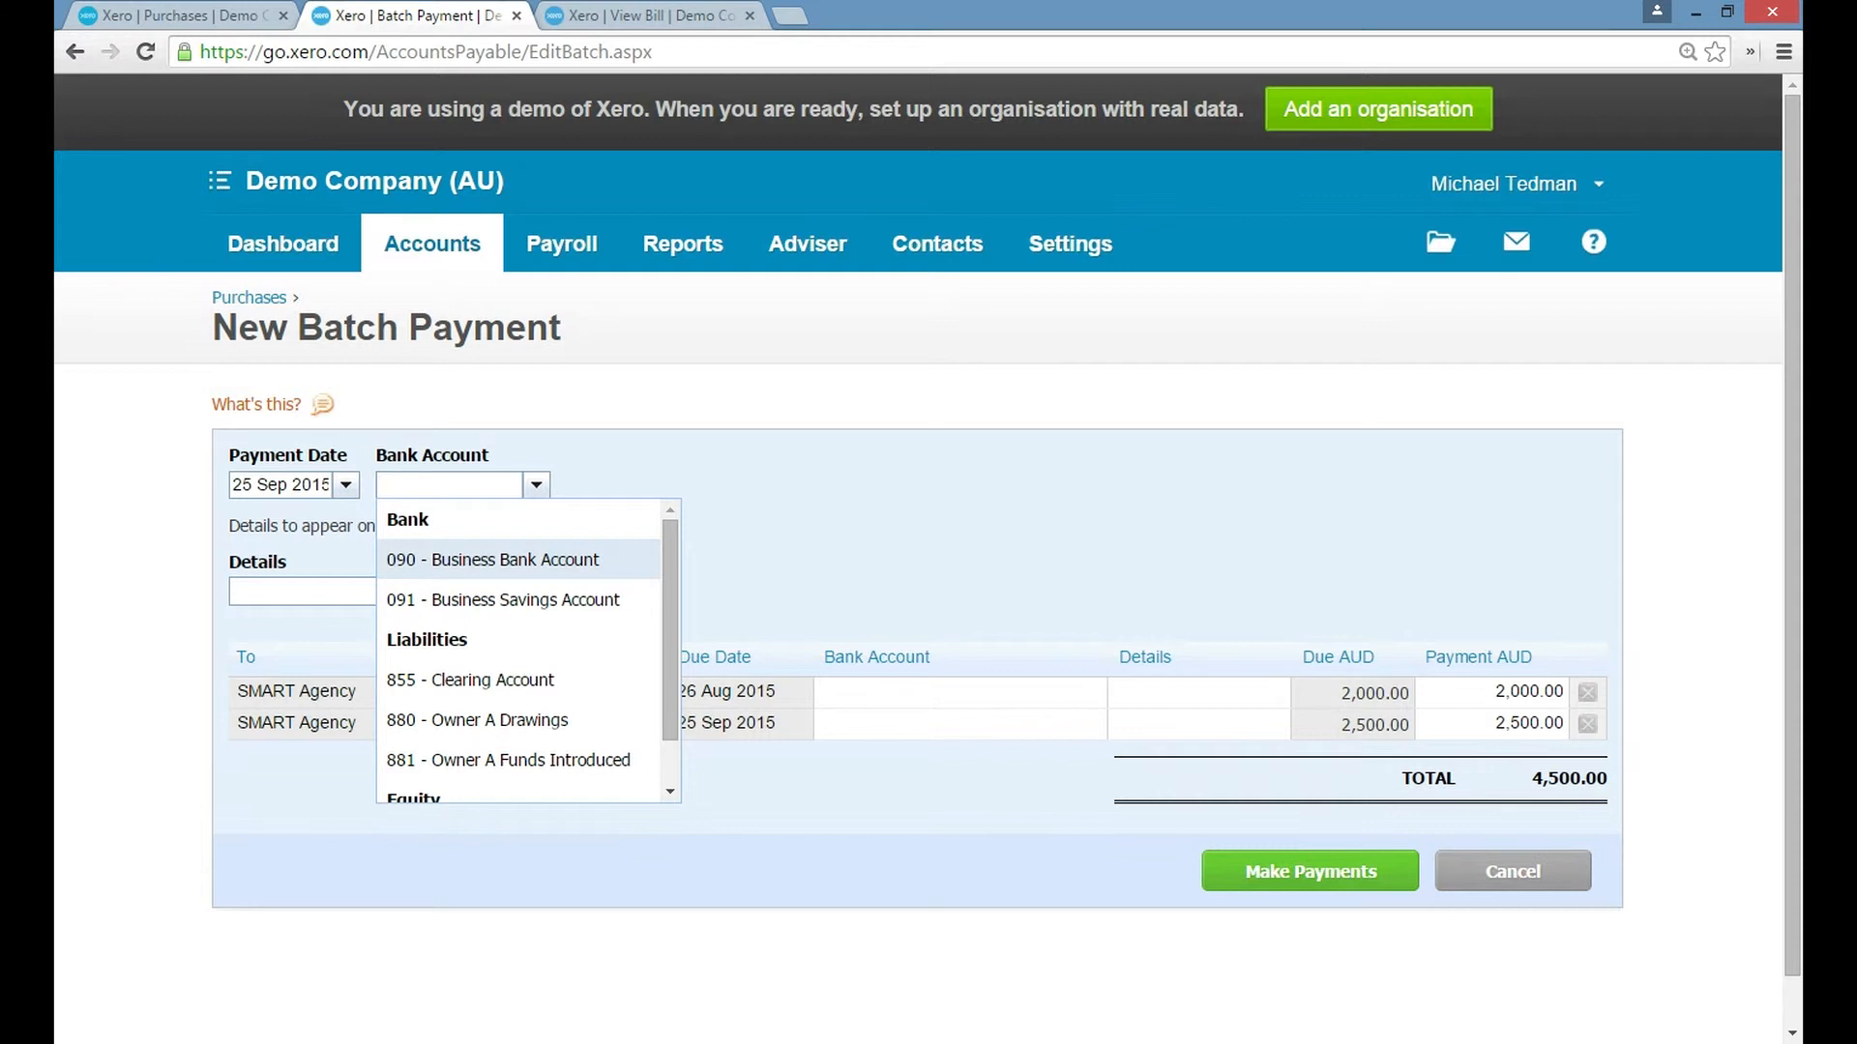
pyautogui.press('Return')
pyautogui.click(306, 592)
pyautogui.write('paid EFT 24.0')
pyautogui.press('BackSpace')
pyautogui.press('BackSpace')
pyautogui.press('BackSpace')
pyautogui.write('5.09.15')
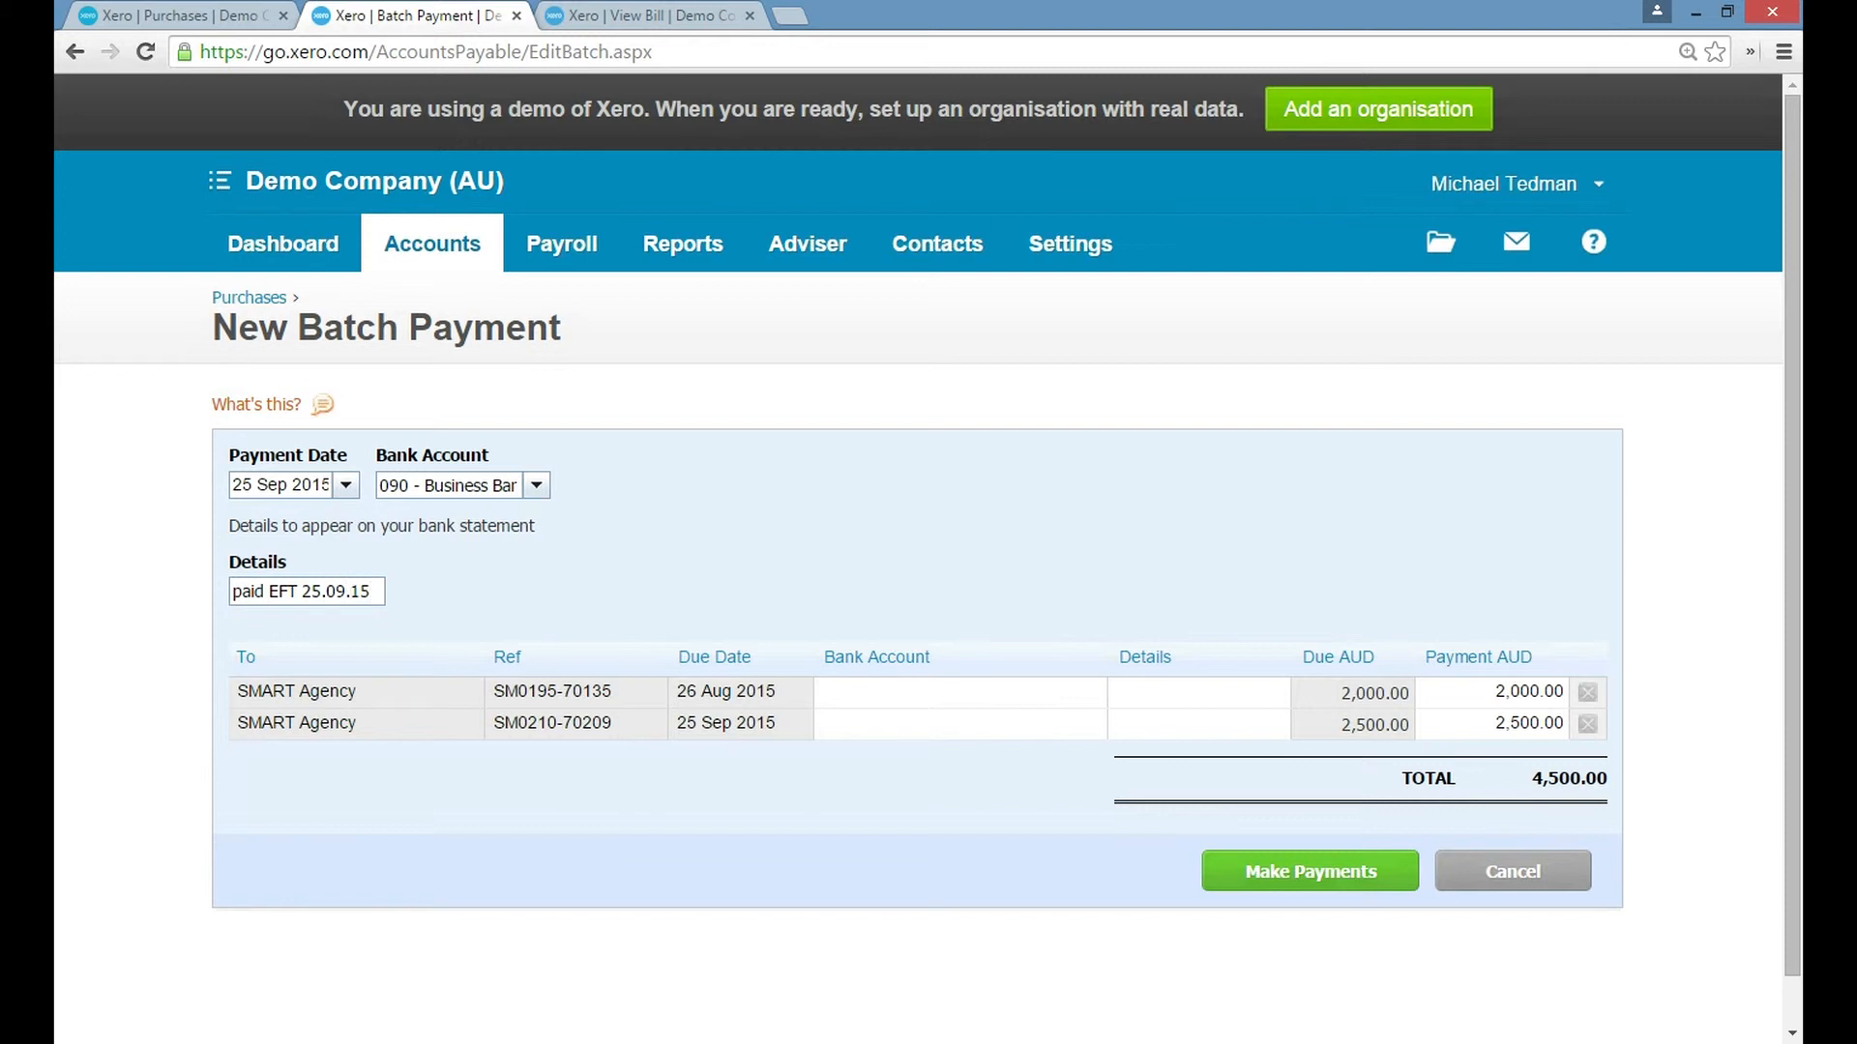
# Make the batch payment and email its remittance advice to SMART Agency, filling in the recipient's email from the saved suggestions.
pyautogui.click(1310, 872)
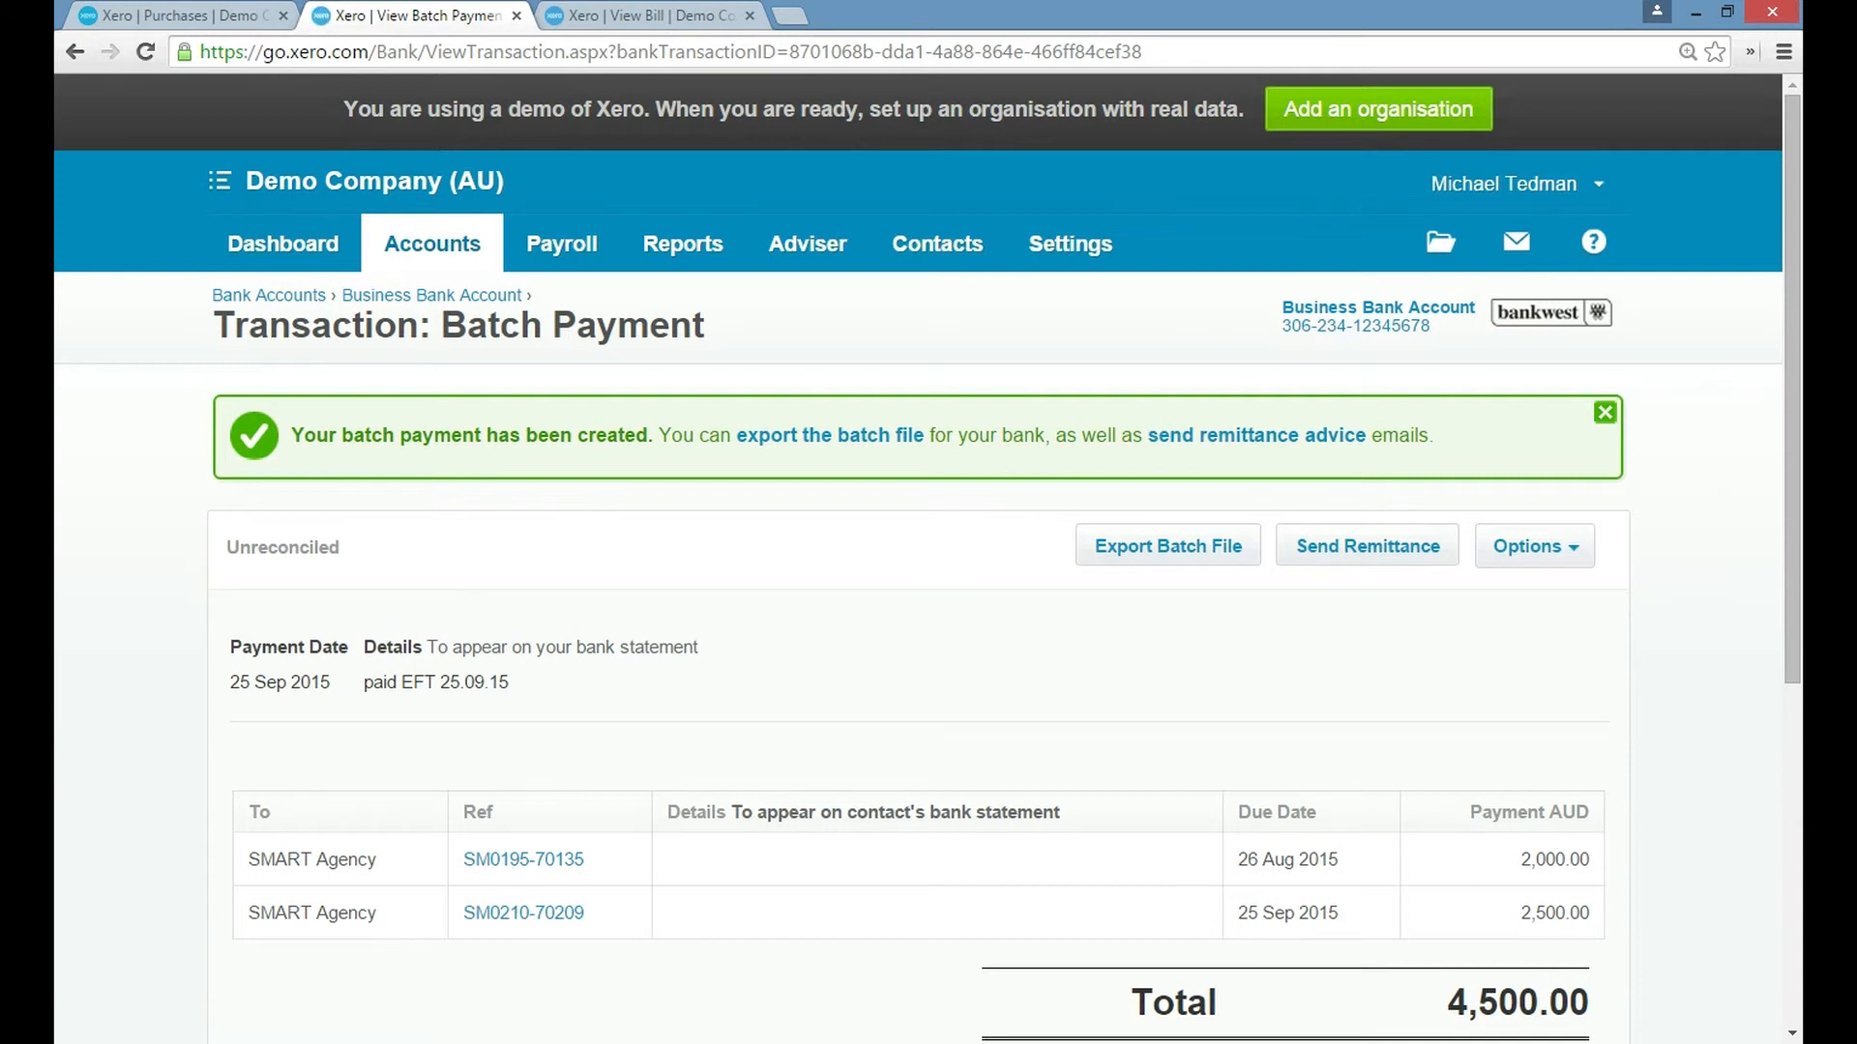
pyautogui.click(1367, 547)
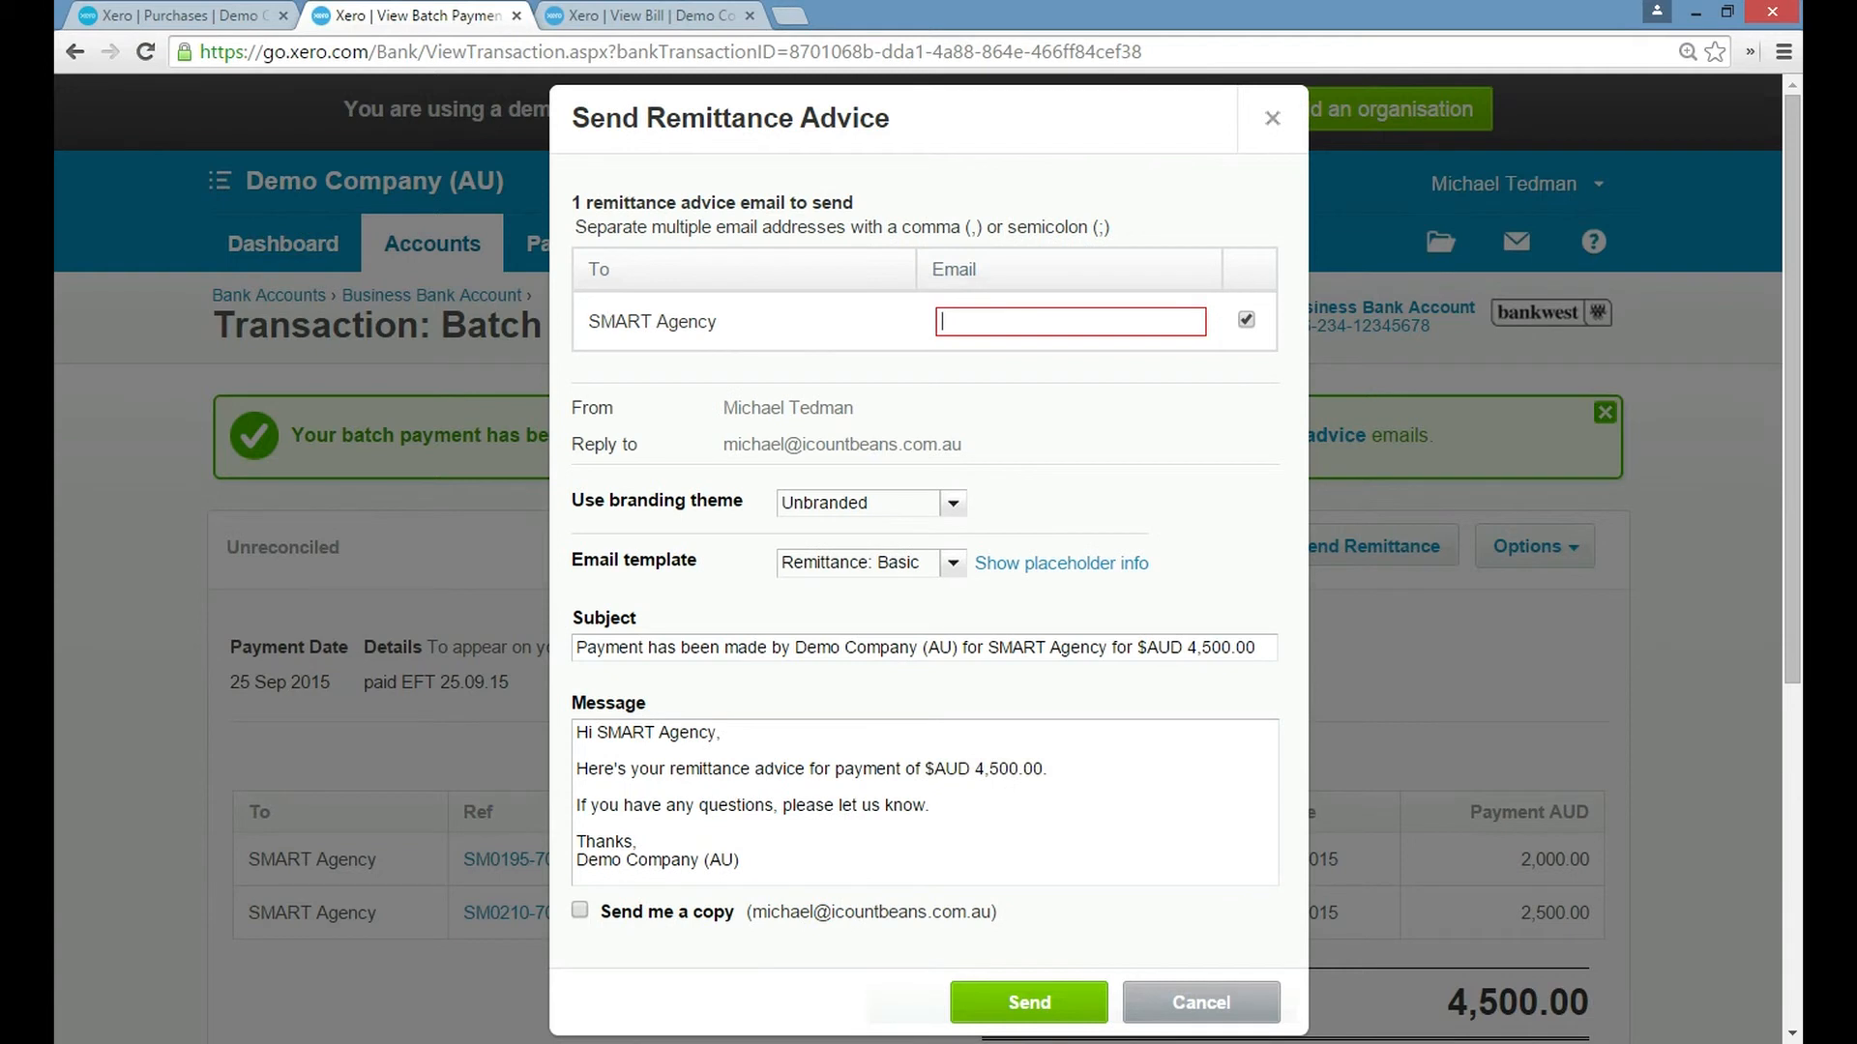
pyautogui.press('Down')
pyautogui.press('Down')
pyautogui.press('Down')
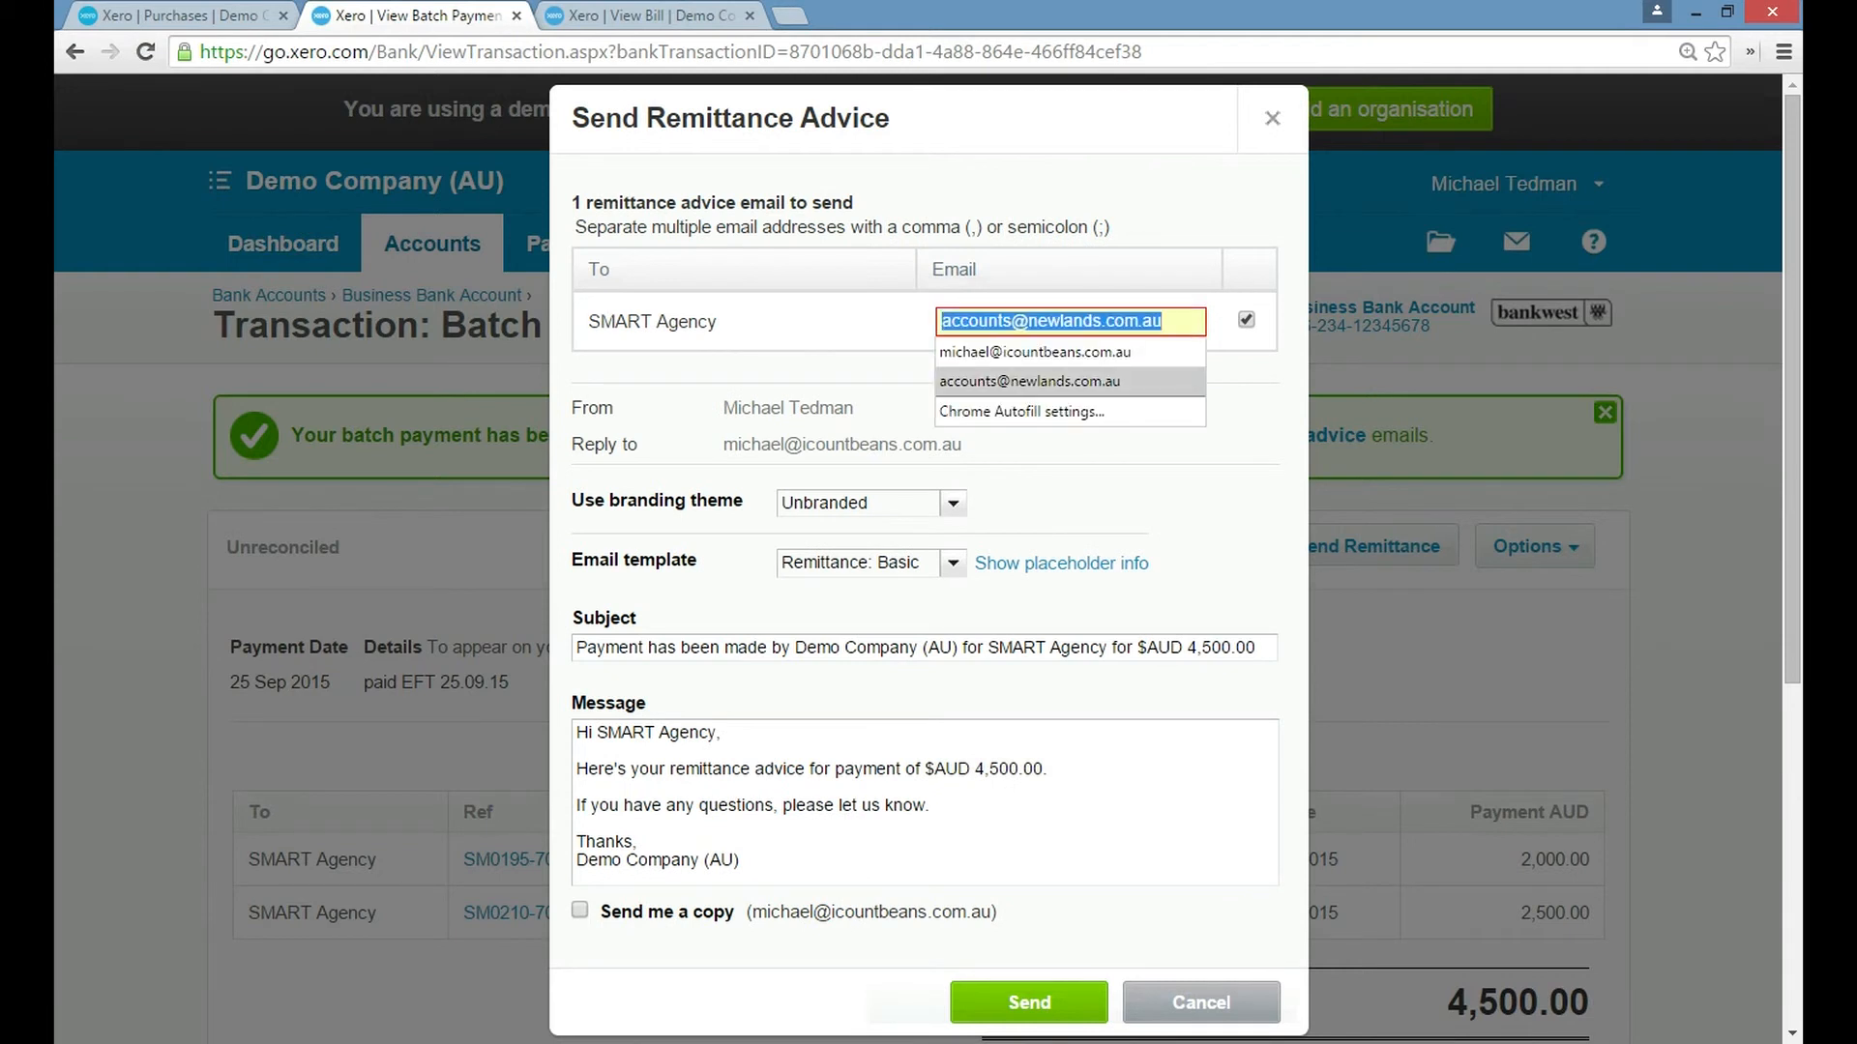
pyautogui.press('Down')
pyautogui.press('Down')
pyautogui.press('Return')
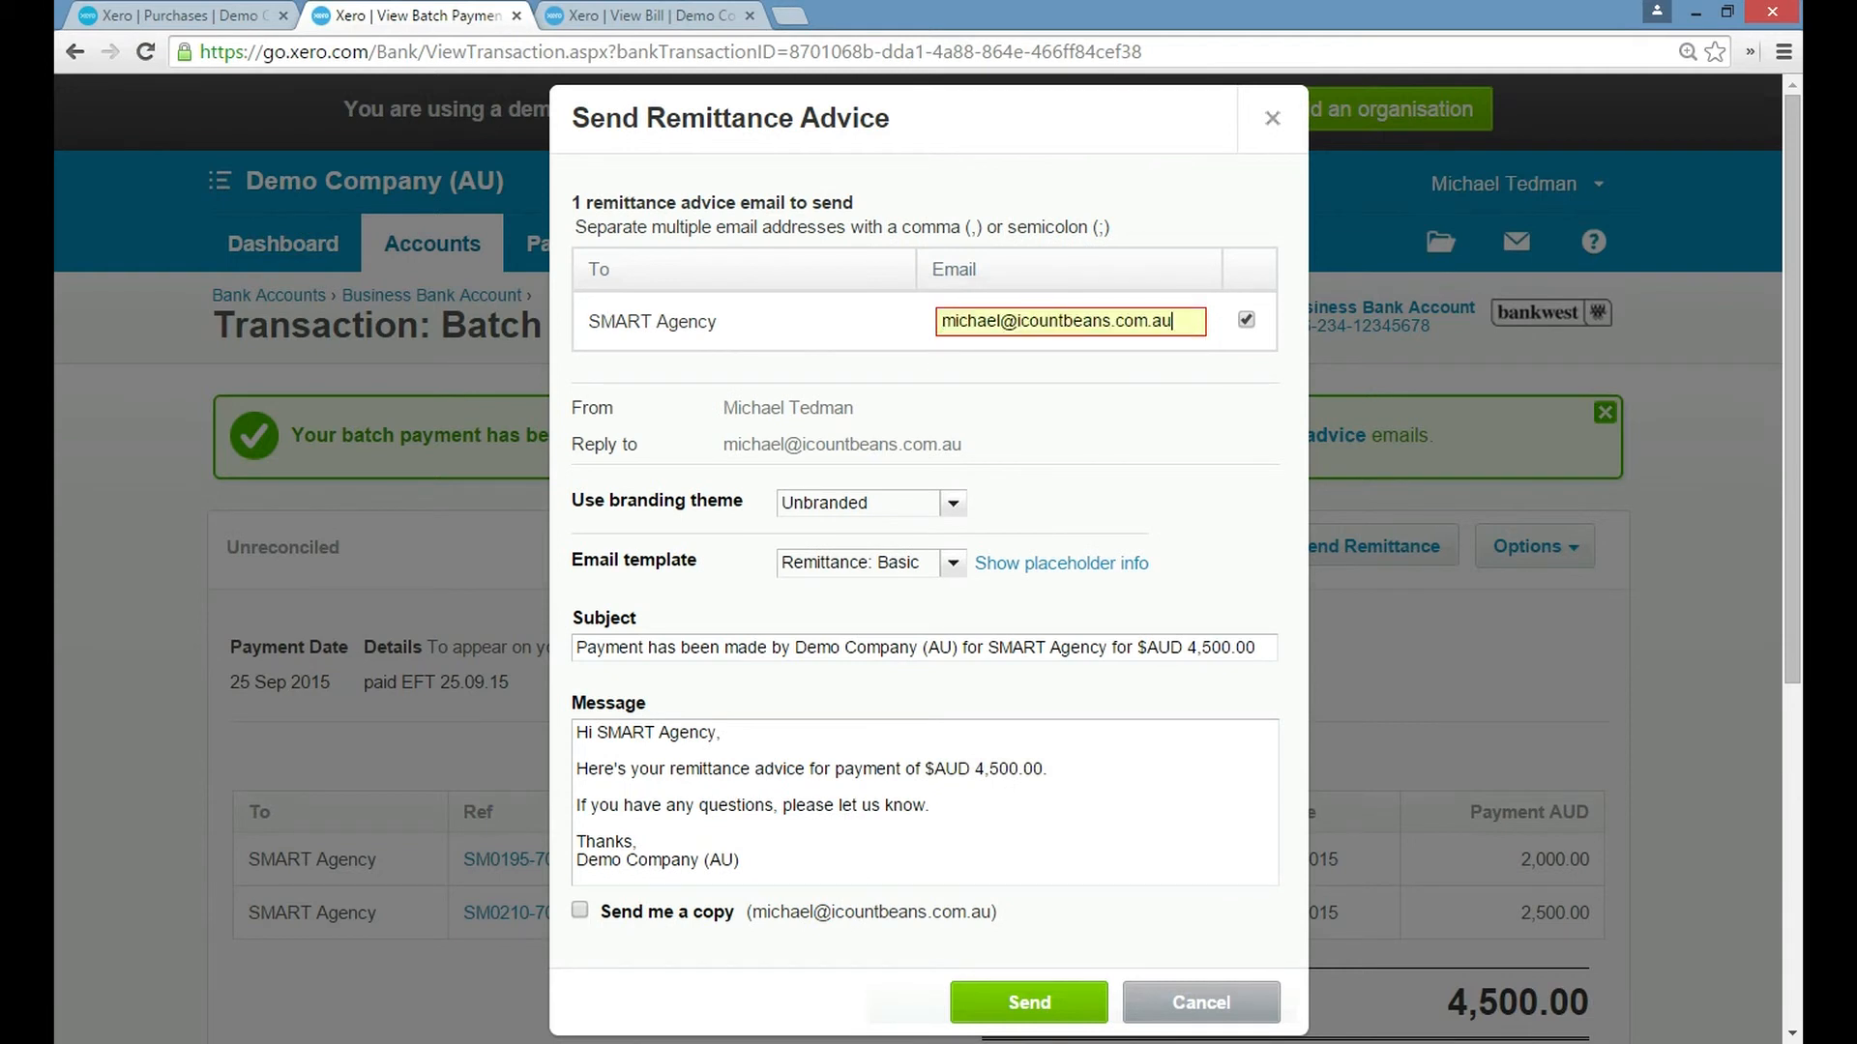
pyautogui.scroll(-1, 928, 522)
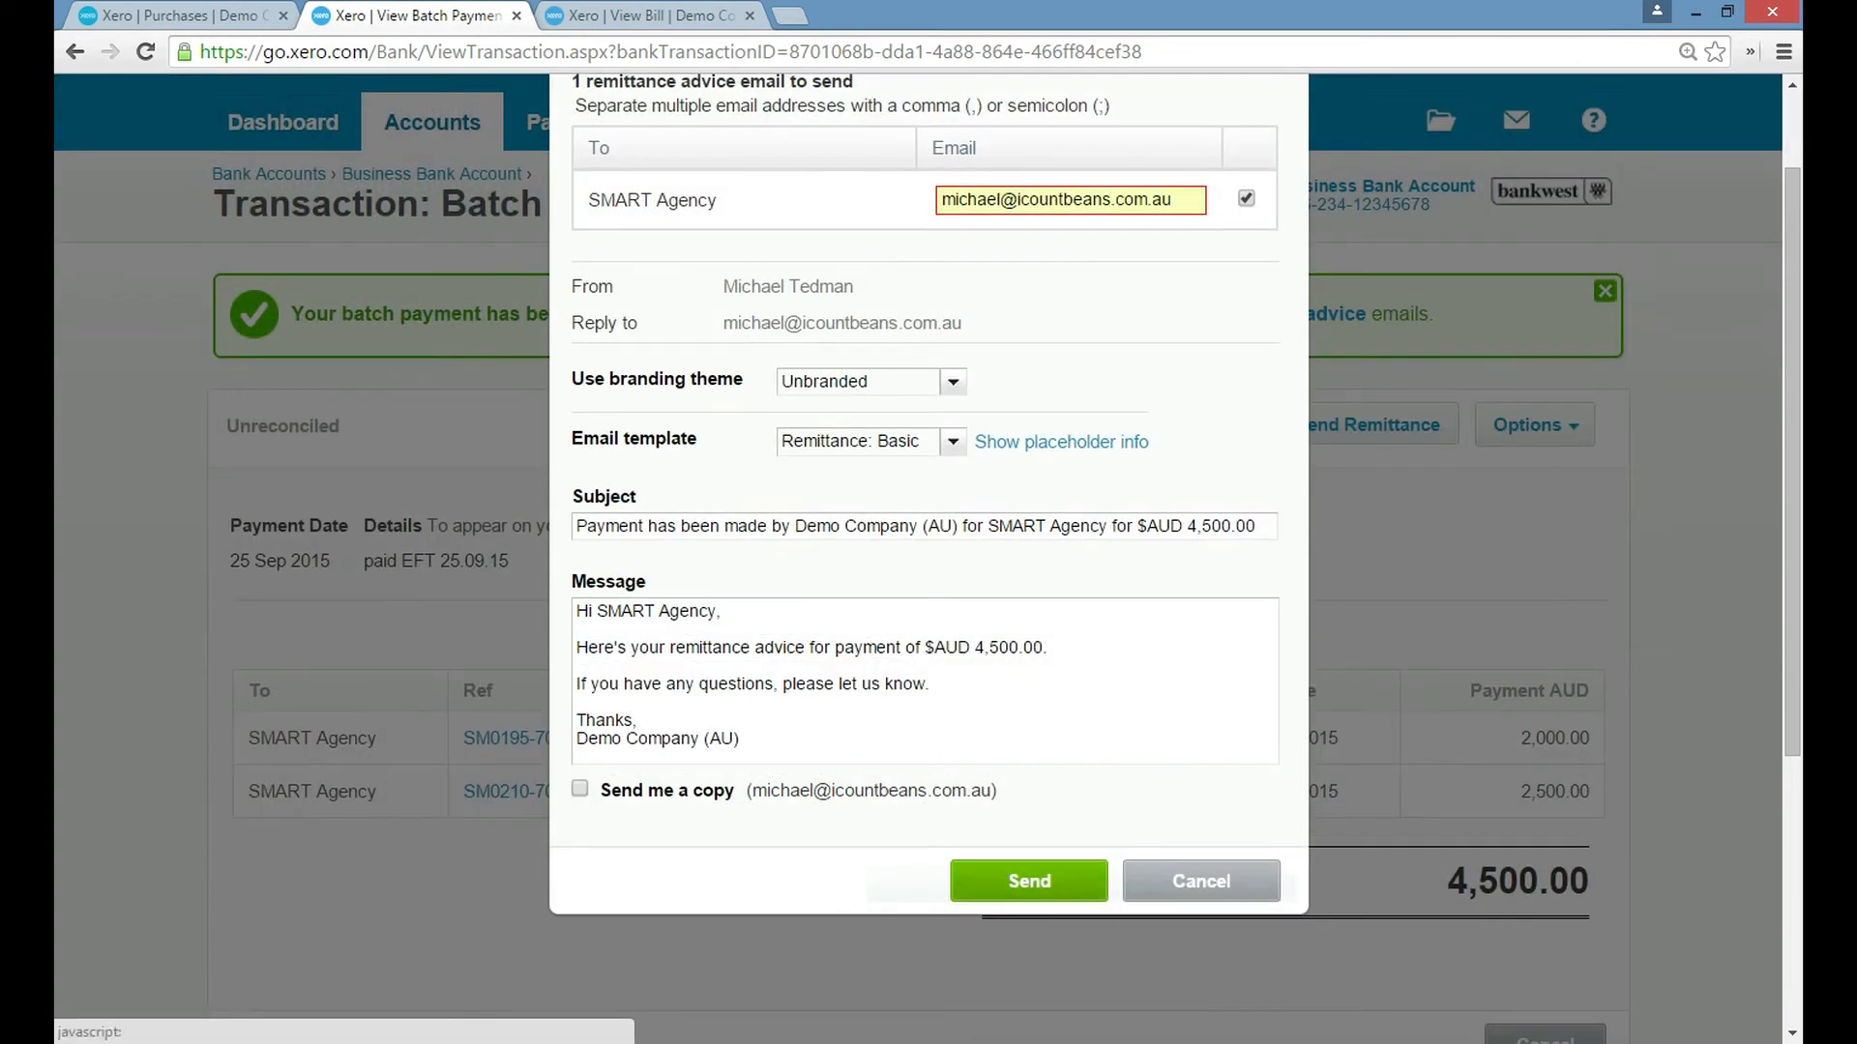
pyautogui.click(1029, 881)
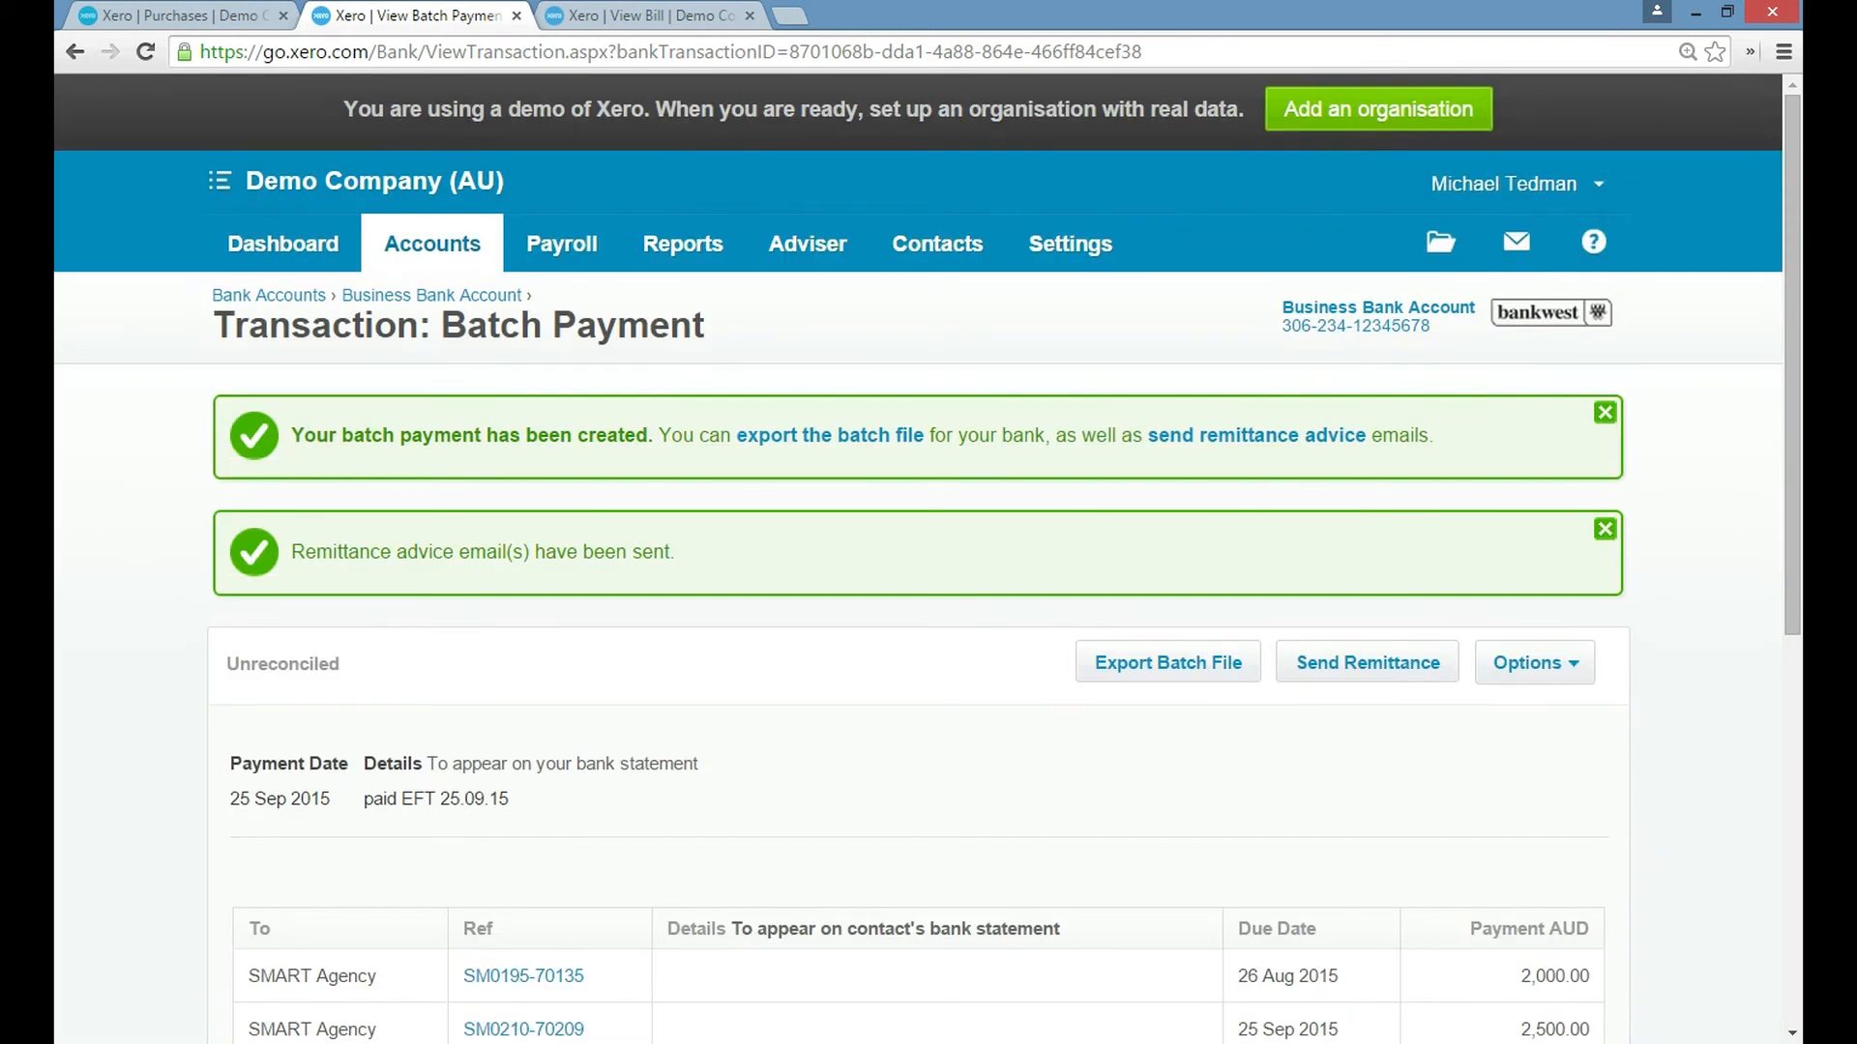
# Examine the SMART Agency batch payment and the additional options available for it.
pyautogui.scroll(-3, 1368, 420)
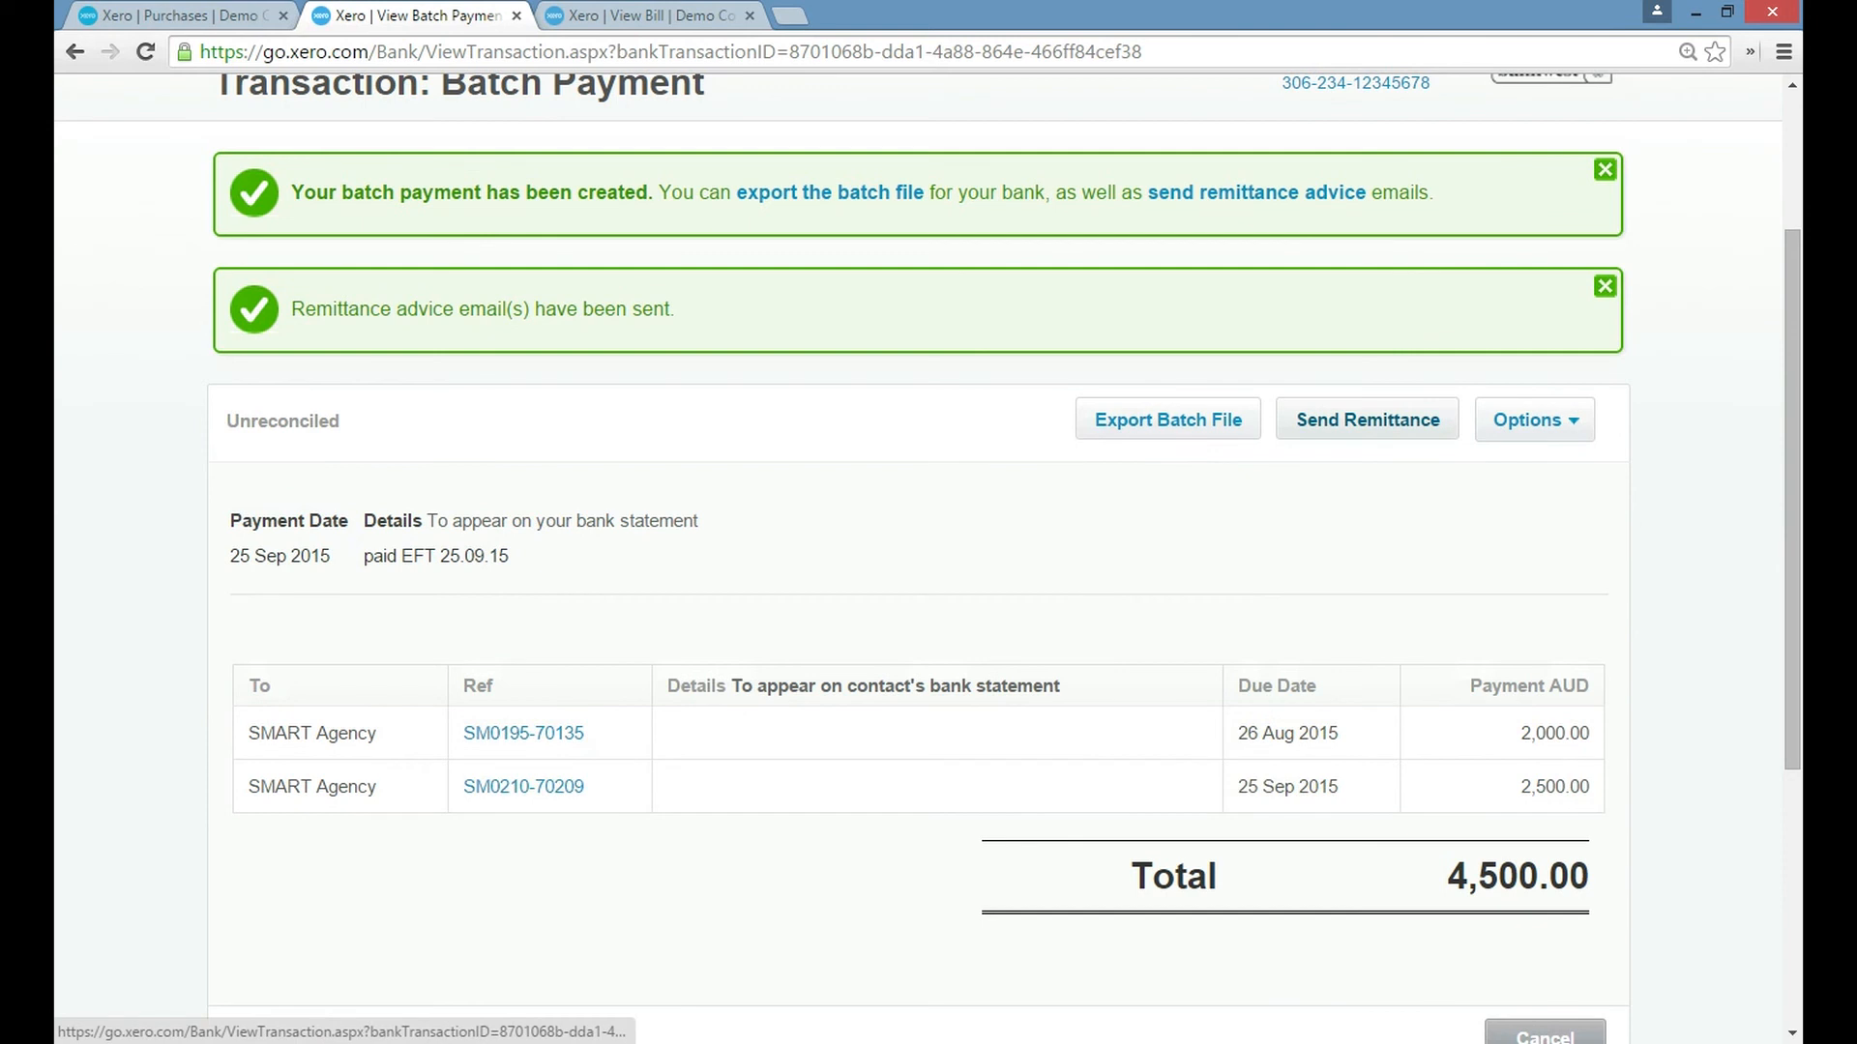
pyautogui.click(1534, 419)
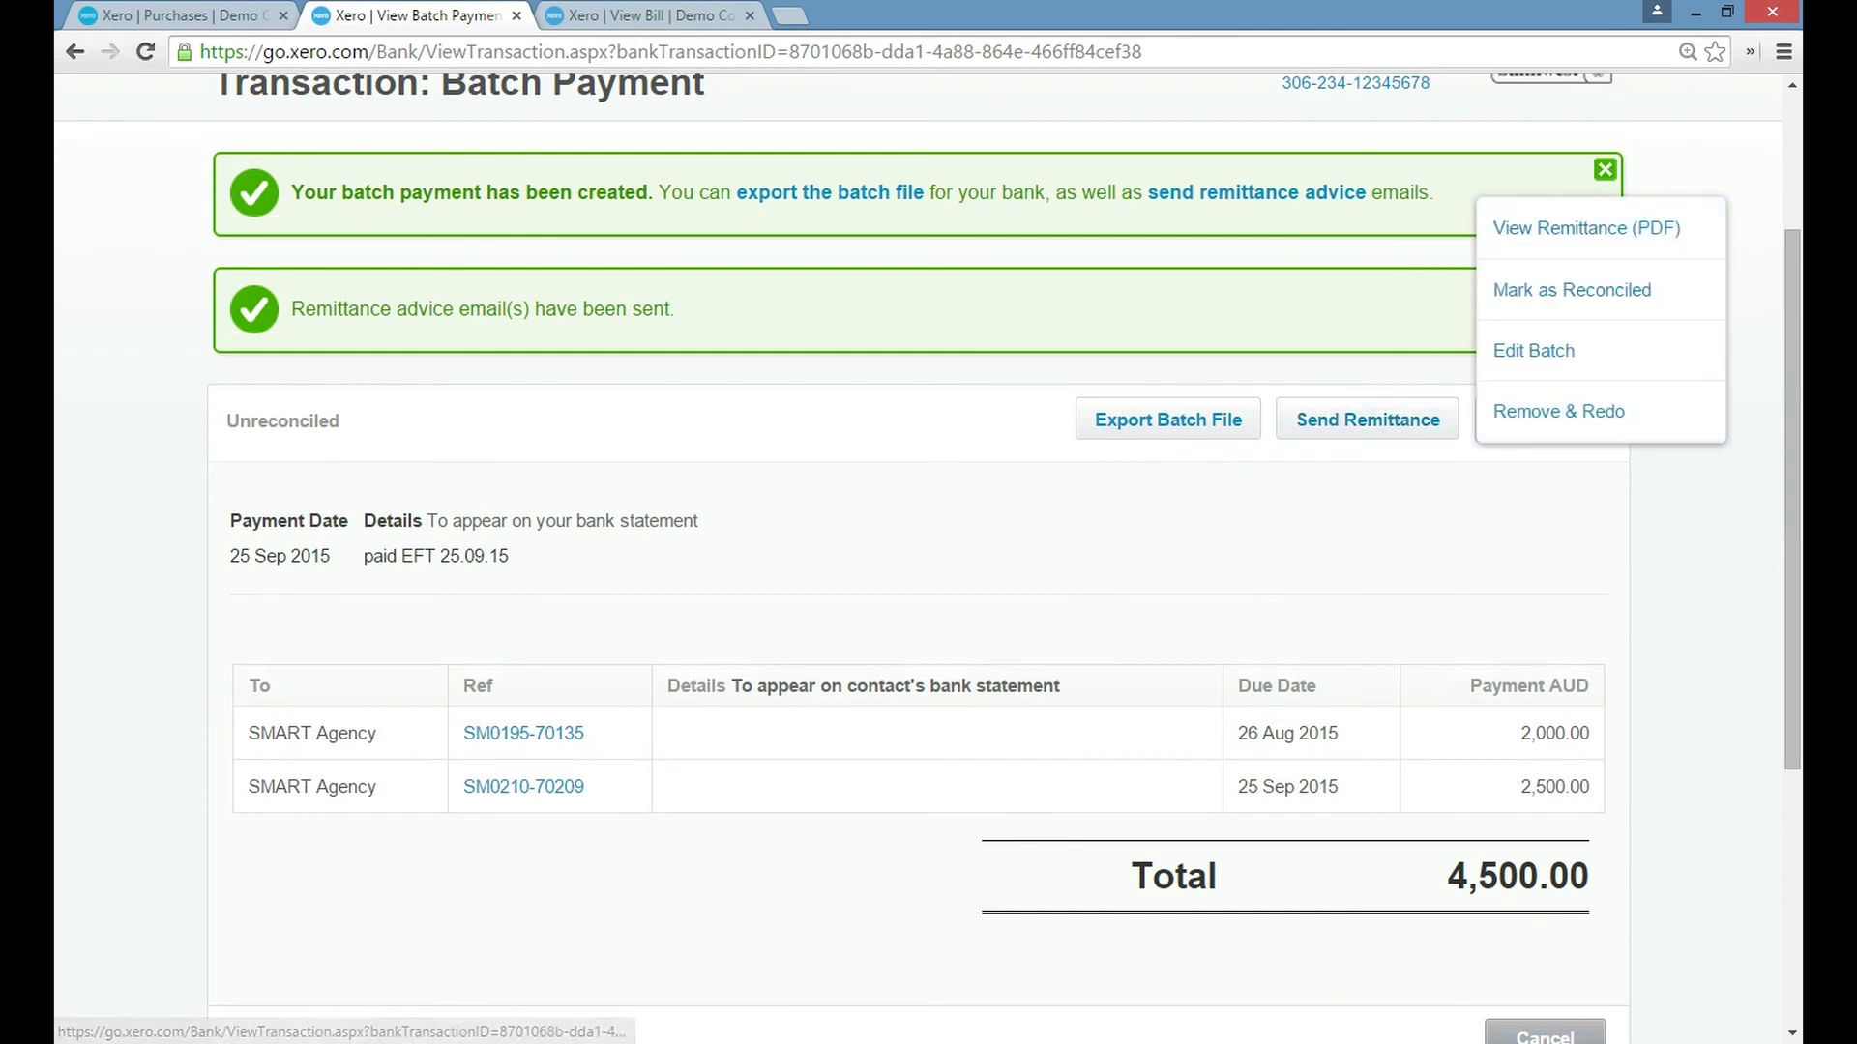
pyautogui.click(928, 371)
pyautogui.scroll(3, 928, 372)
# Open the organisation's dashboard in the batch payment's browser tab and check the Purchases overview in the other tab.
pyautogui.click(283, 244)
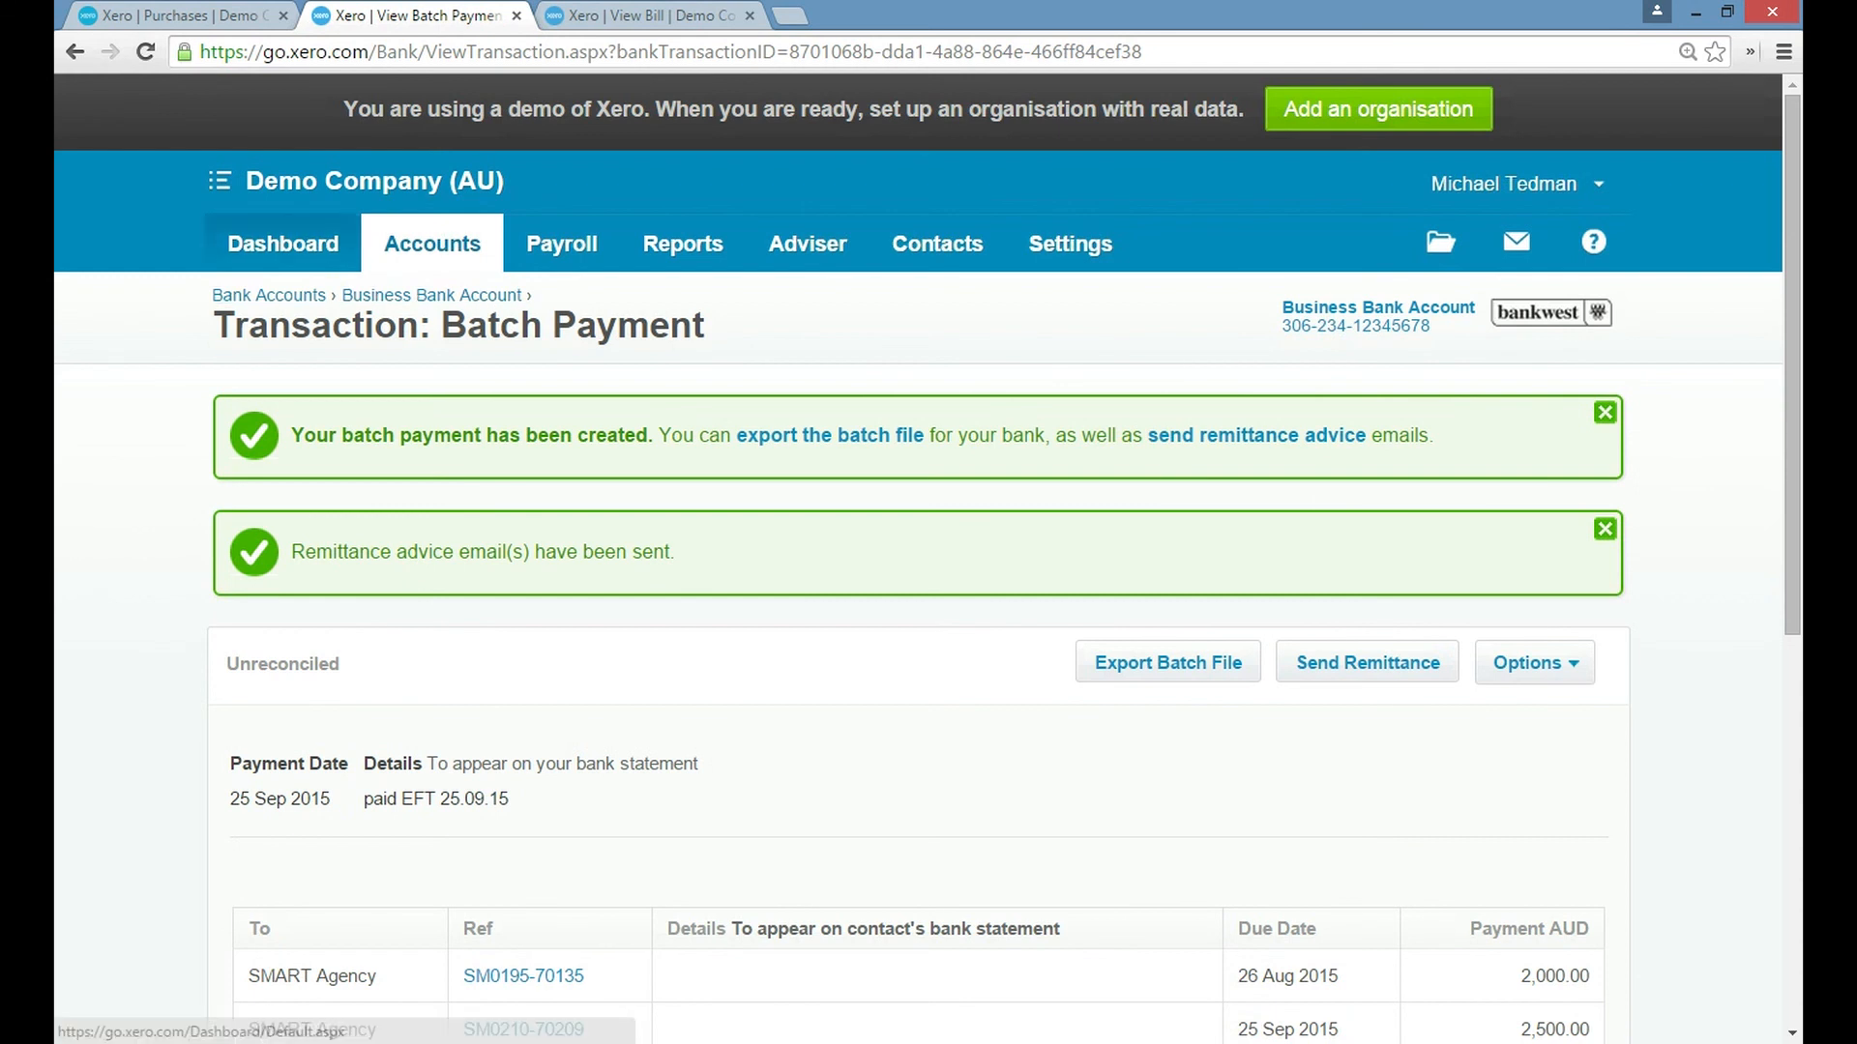
pyautogui.click(218, 17)
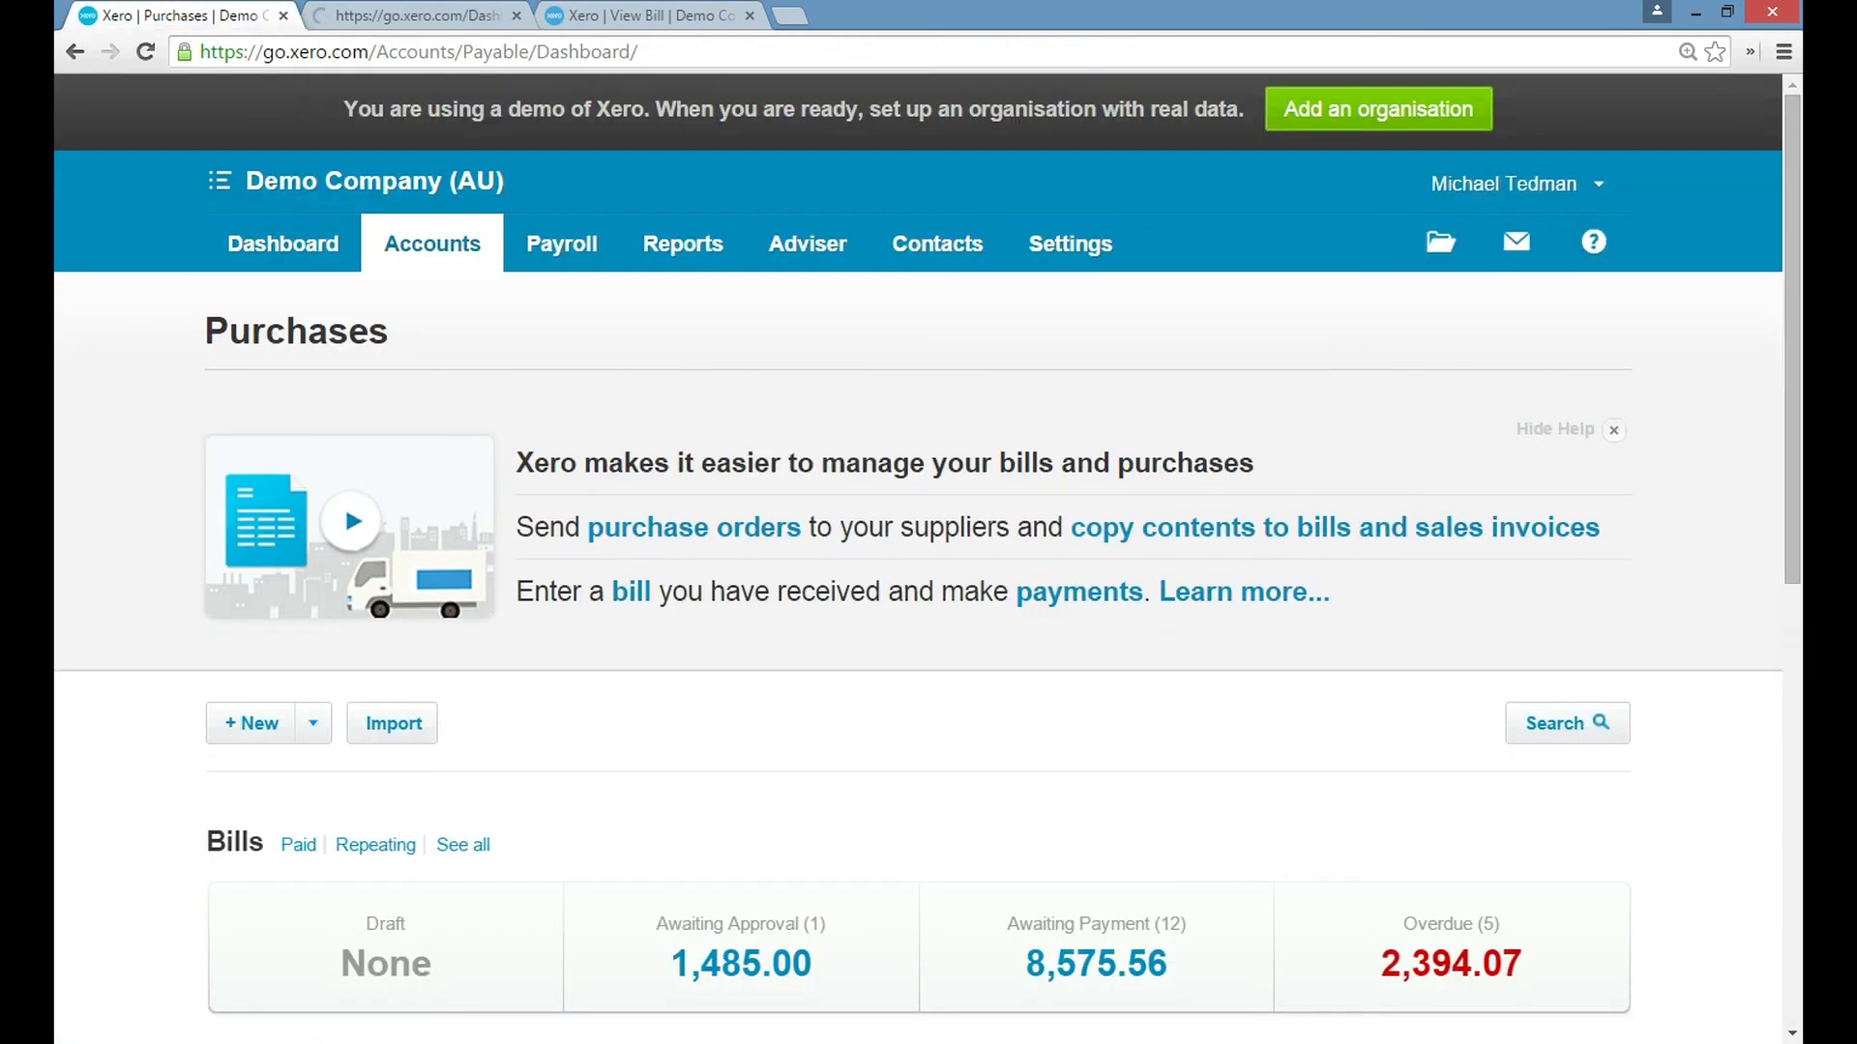
pyautogui.scroll(-2, 928, 581)
pyautogui.scroll(1, 928, 580)
pyautogui.scroll(1, 928, 580)
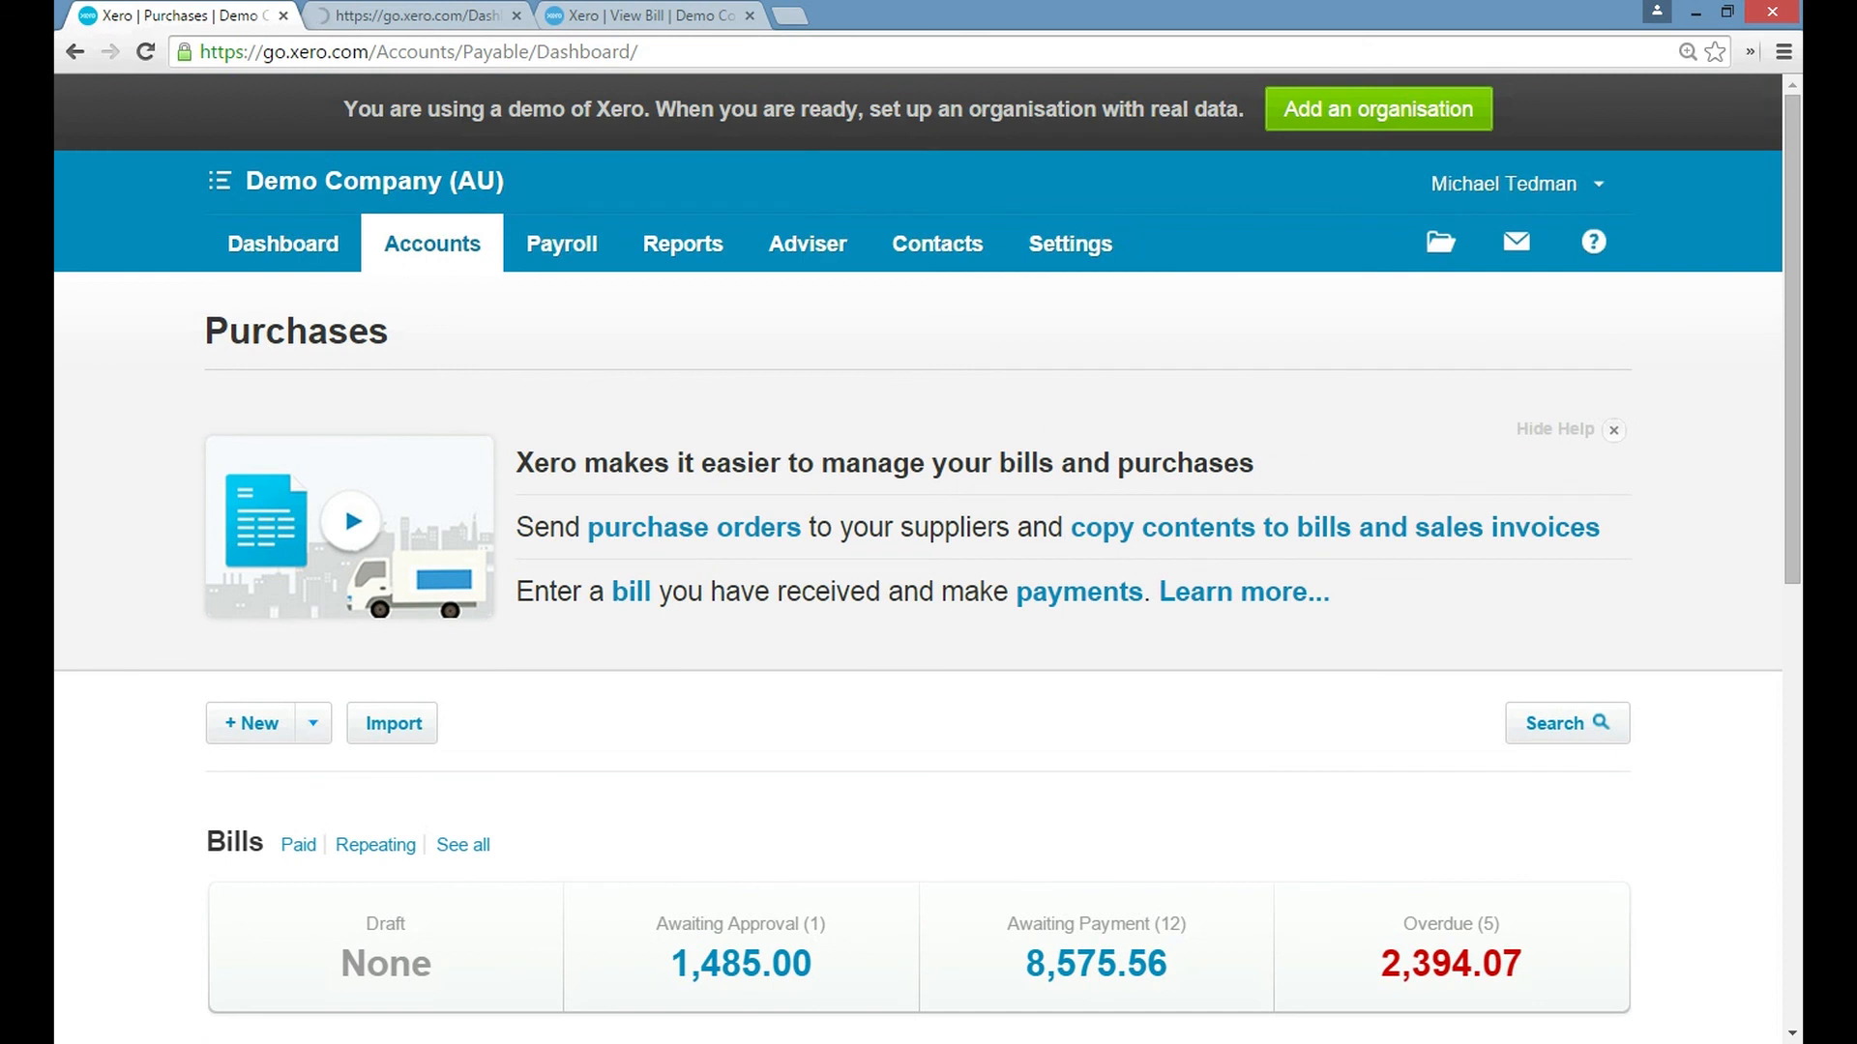